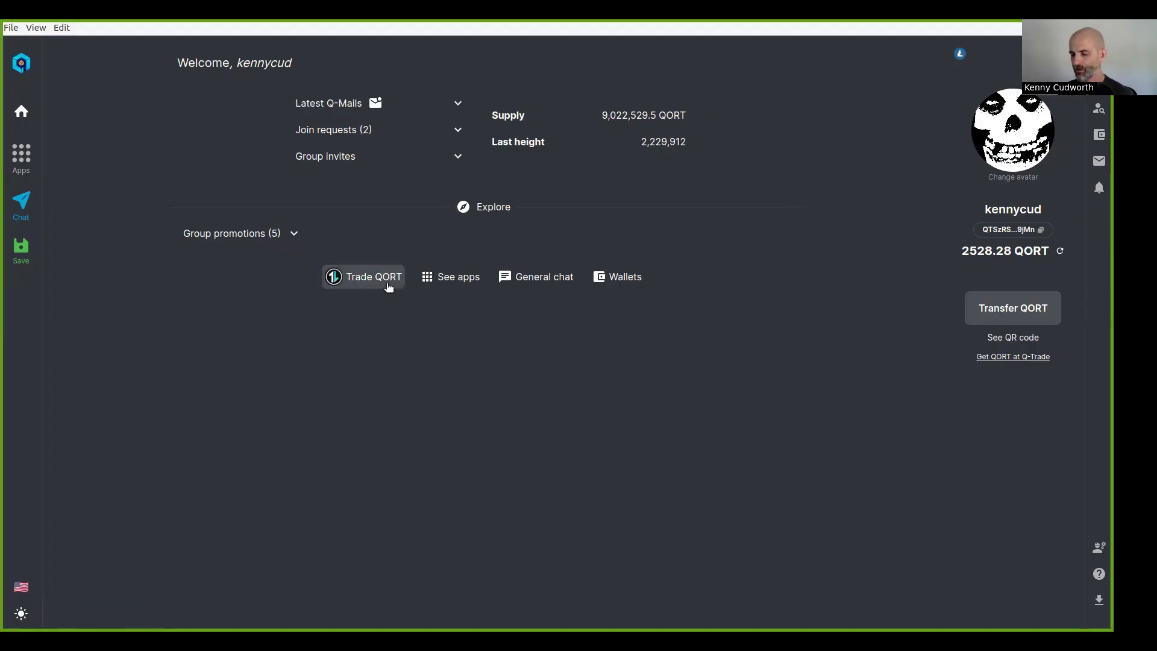
Step: Open the QORT trading app and view the coins available for trading, keeping LTC as the selected coin
left_click(386, 286)
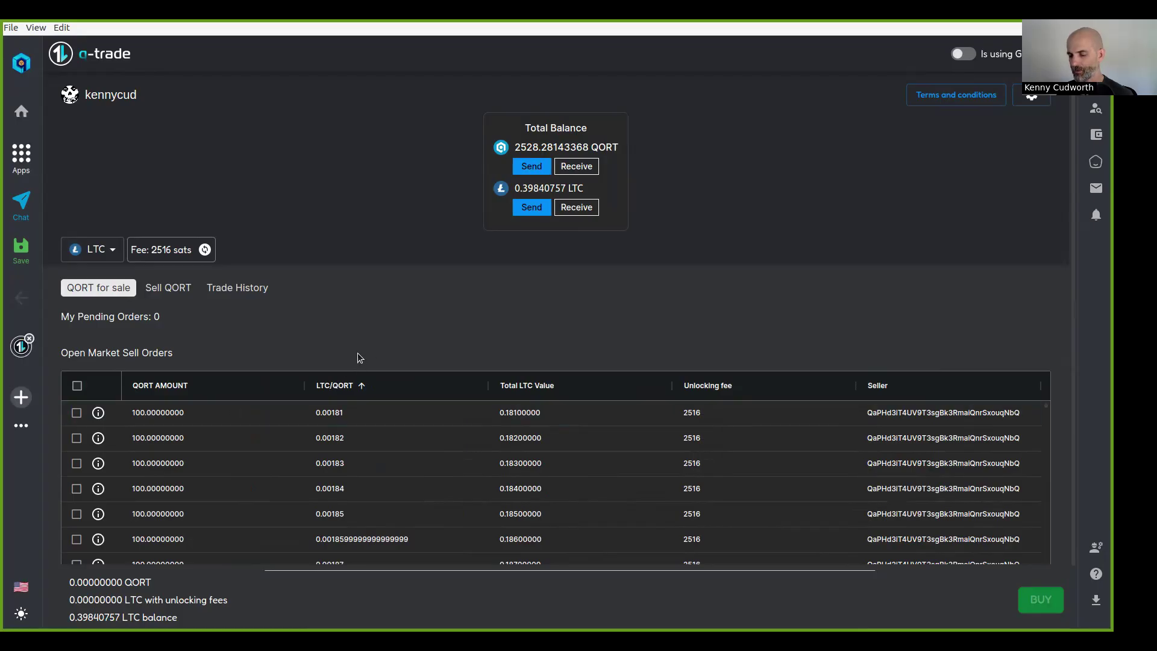
left_click(111, 253)
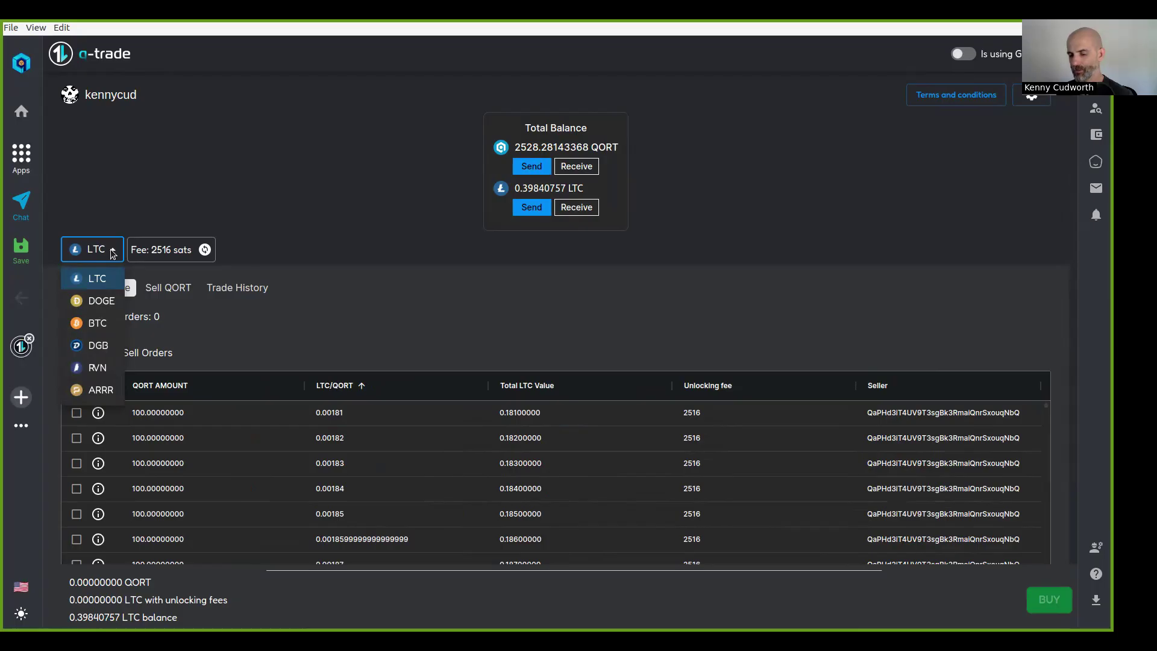
left_click(458, 203)
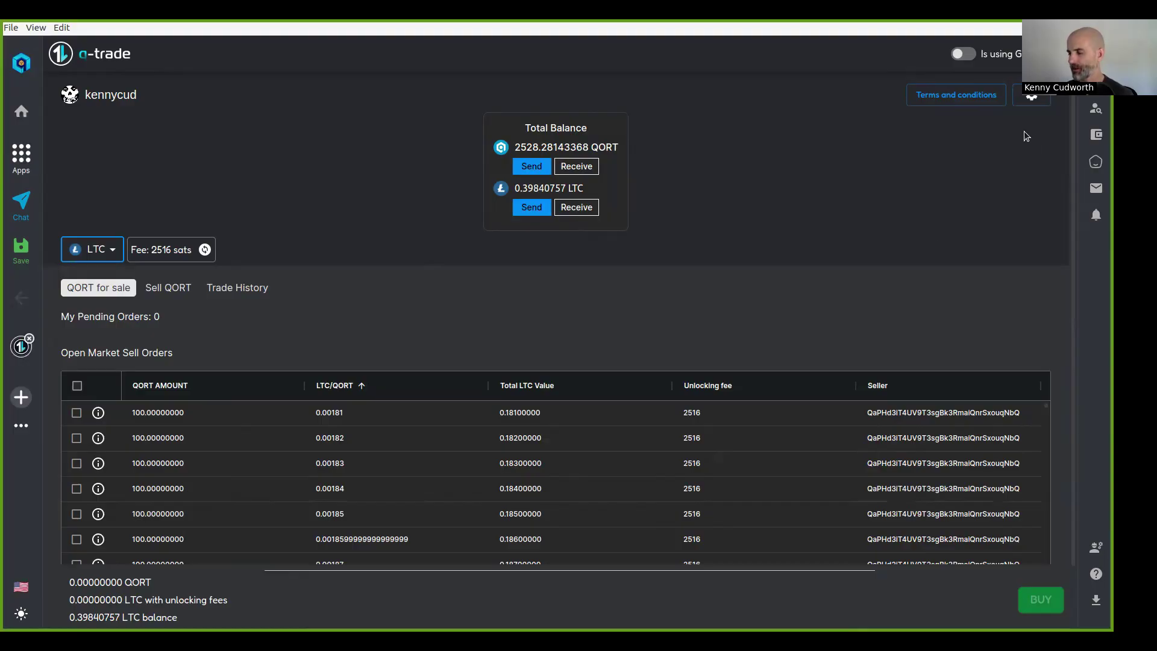
Step: Review the trading app's locking fee settings and the available fee publishers without changing them
left_click(1032, 97)
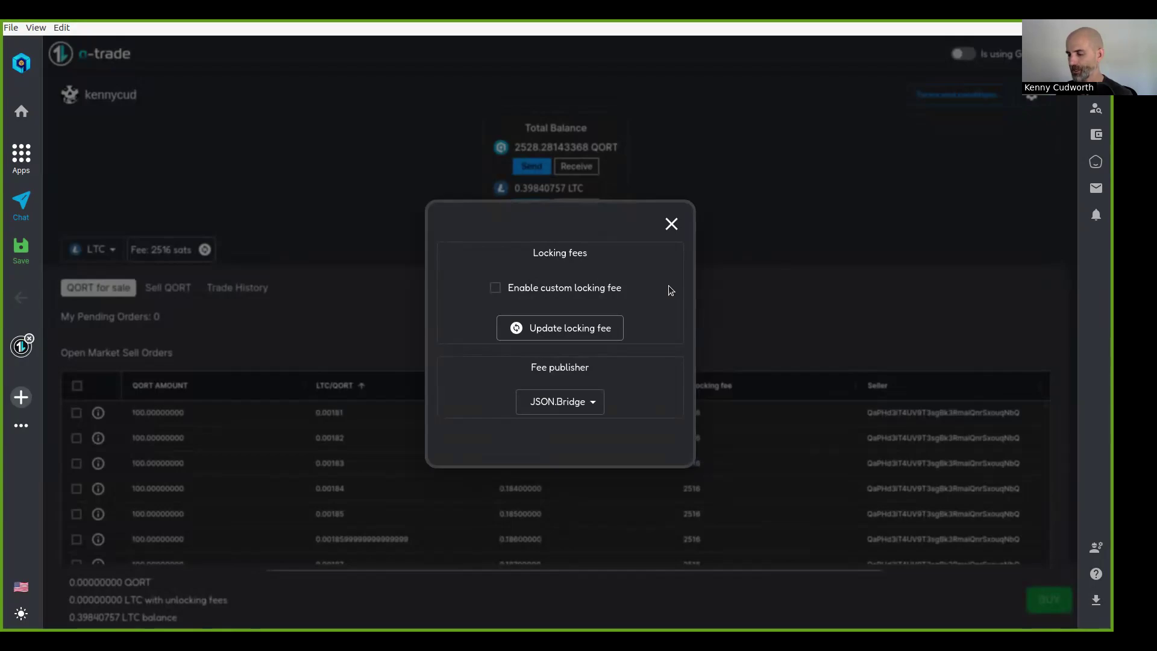
left_click(671, 224)
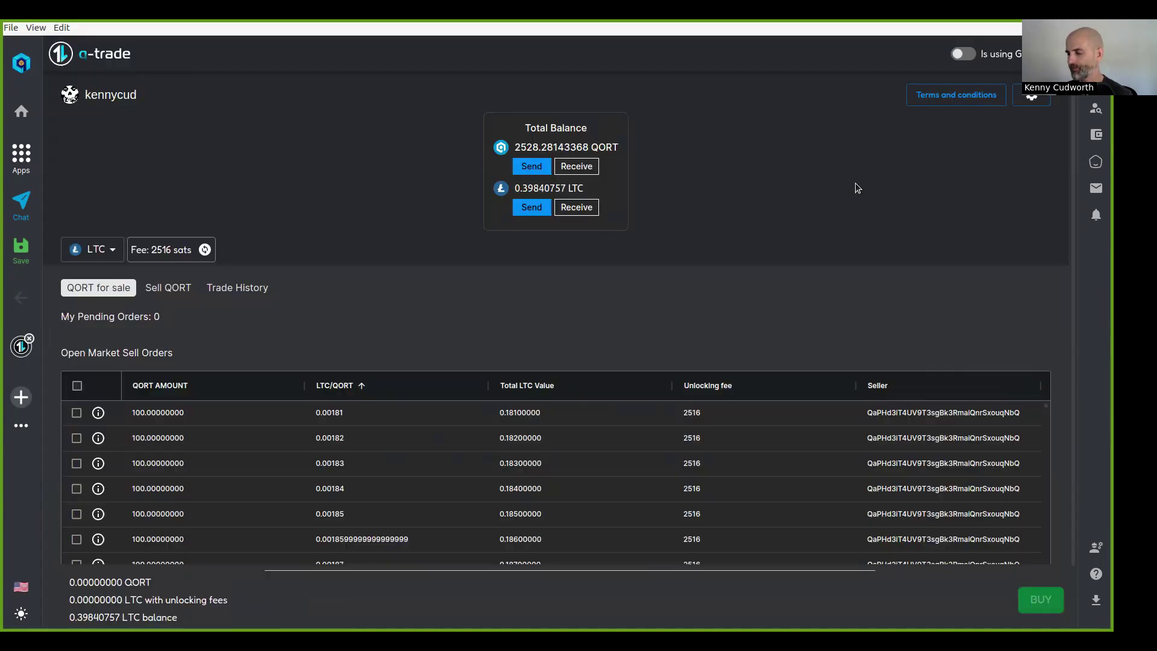
left_click(1032, 97)
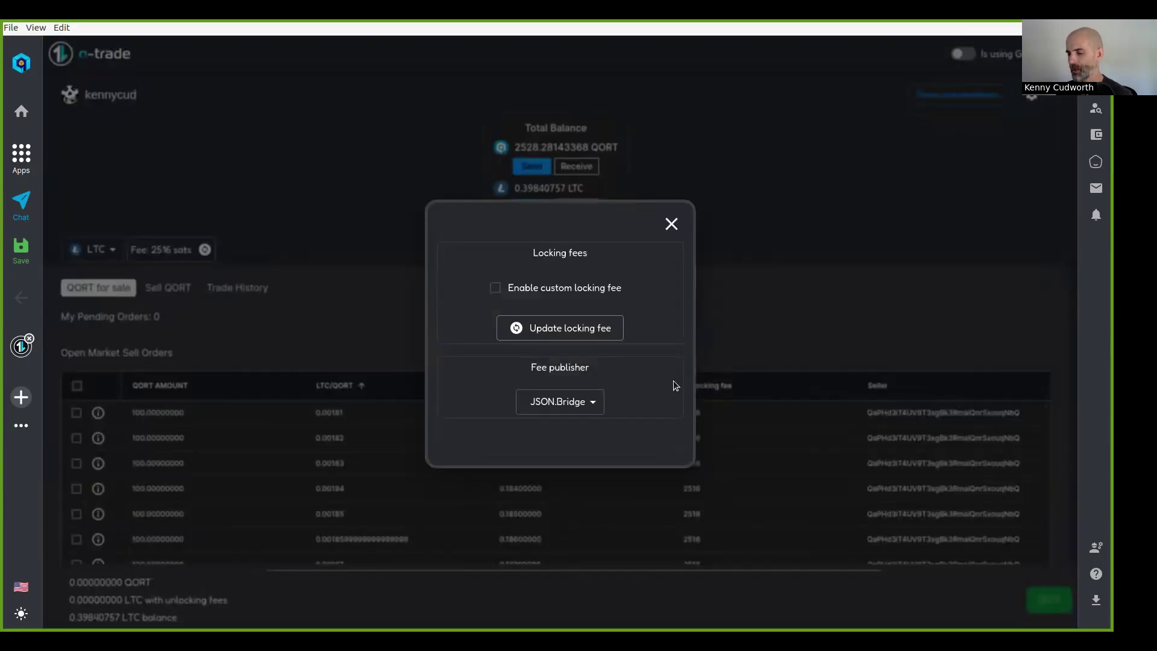
left_click(595, 406)
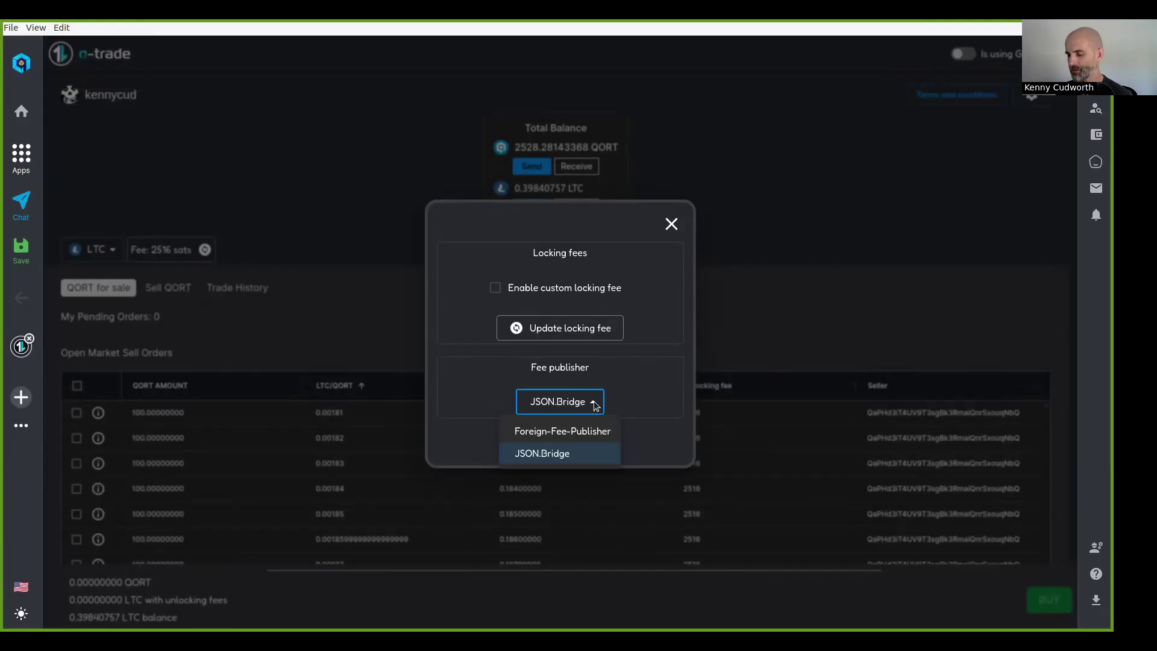
left_click(607, 404)
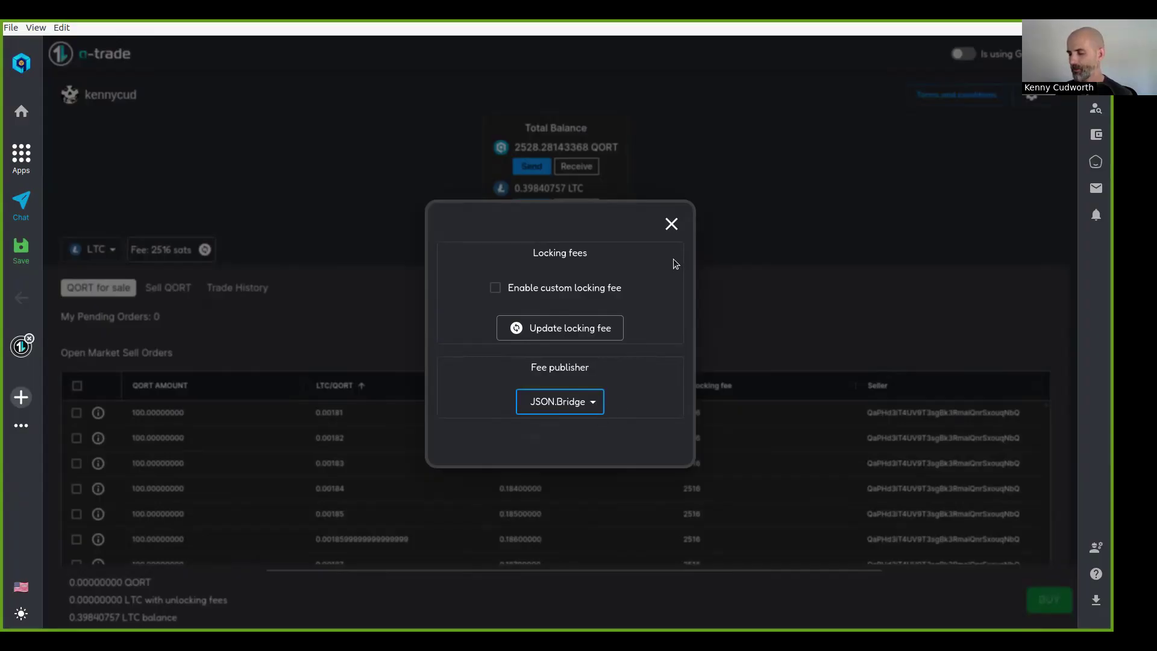
left_click(671, 224)
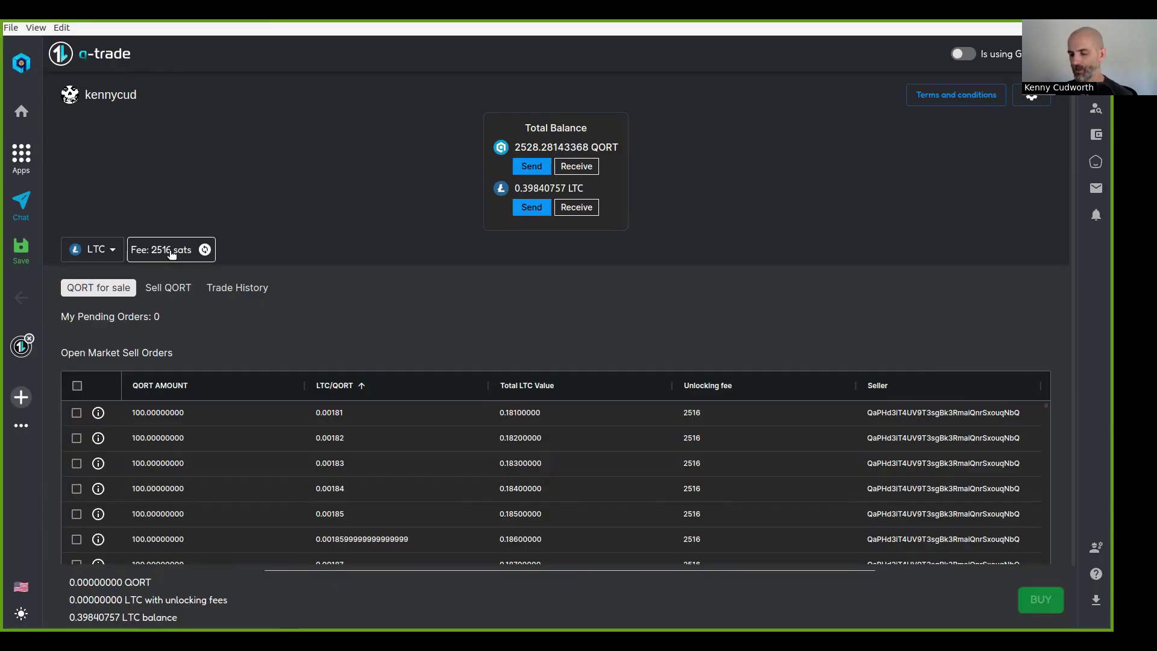
Step: Update the Litecoin unlocking fee to the Medium recommendation of 2586 sats and approve the unlocking and 8620 sats per KB locking fee requests
left_click(171, 254)
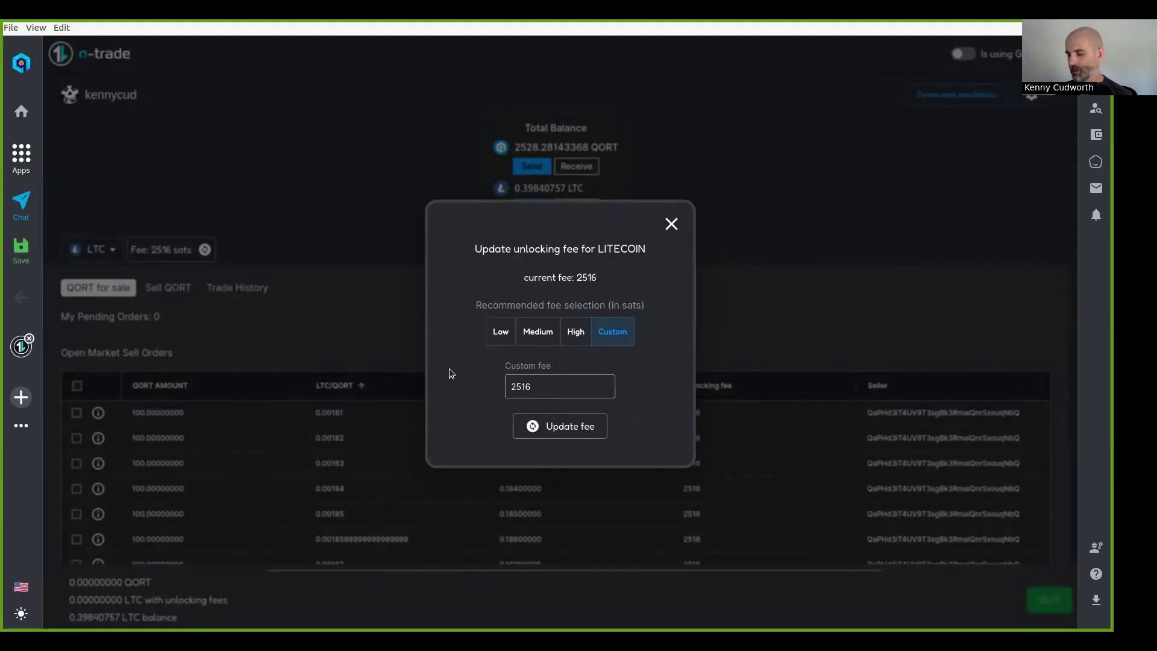
left_click(495, 338)
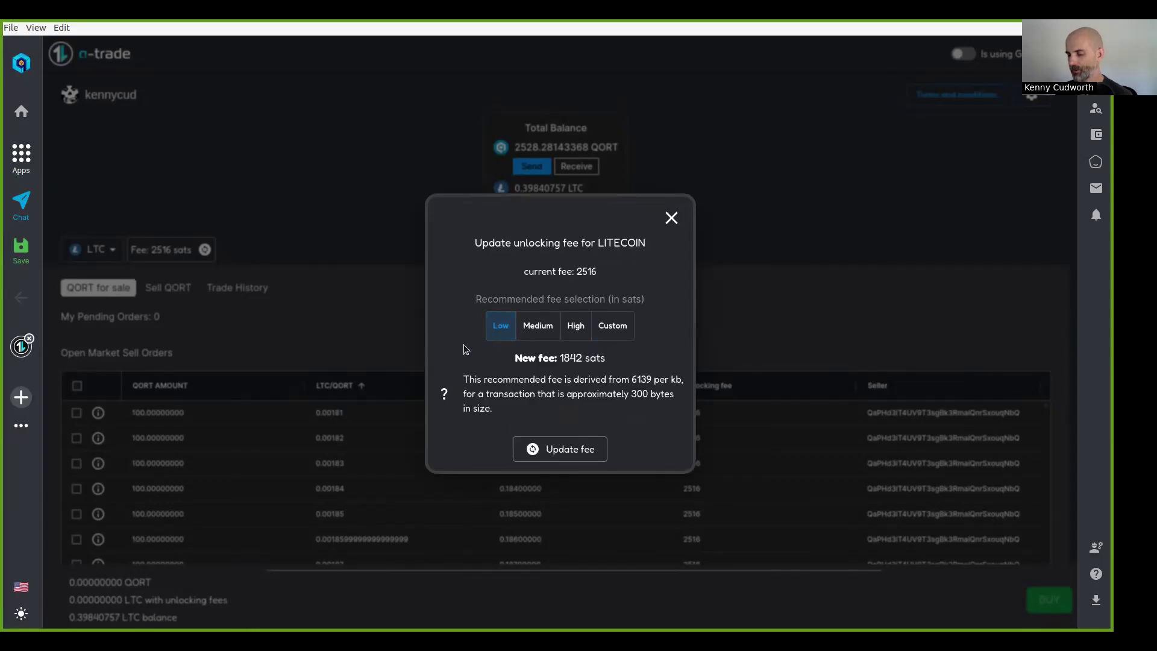
left_click(538, 332)
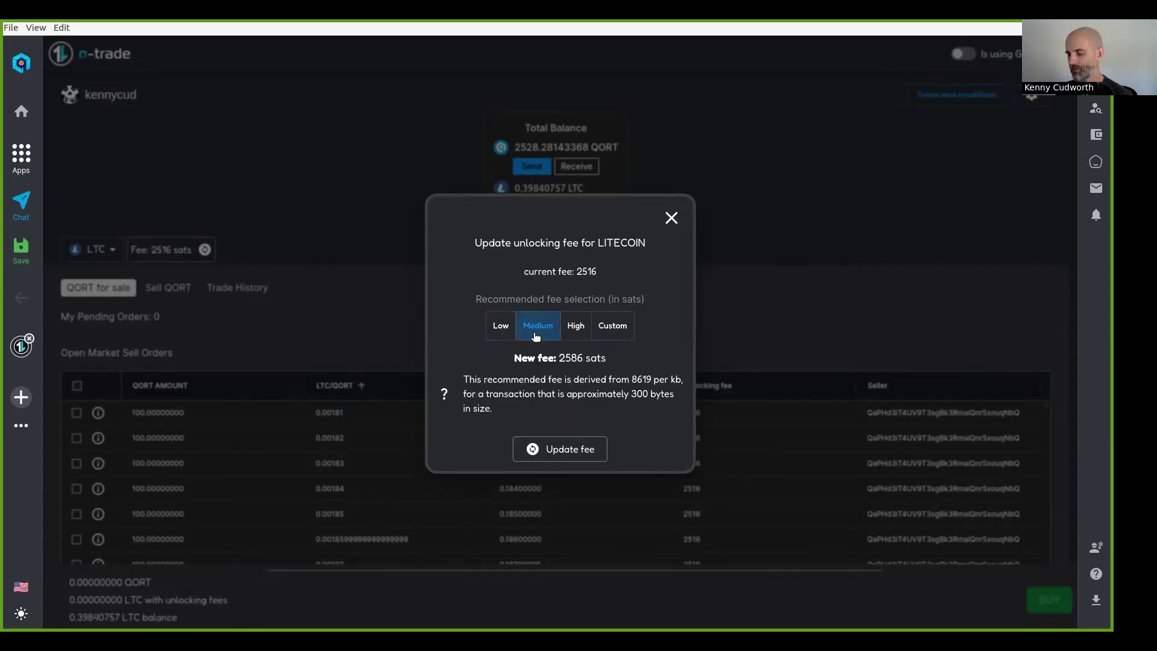
left_click(575, 332)
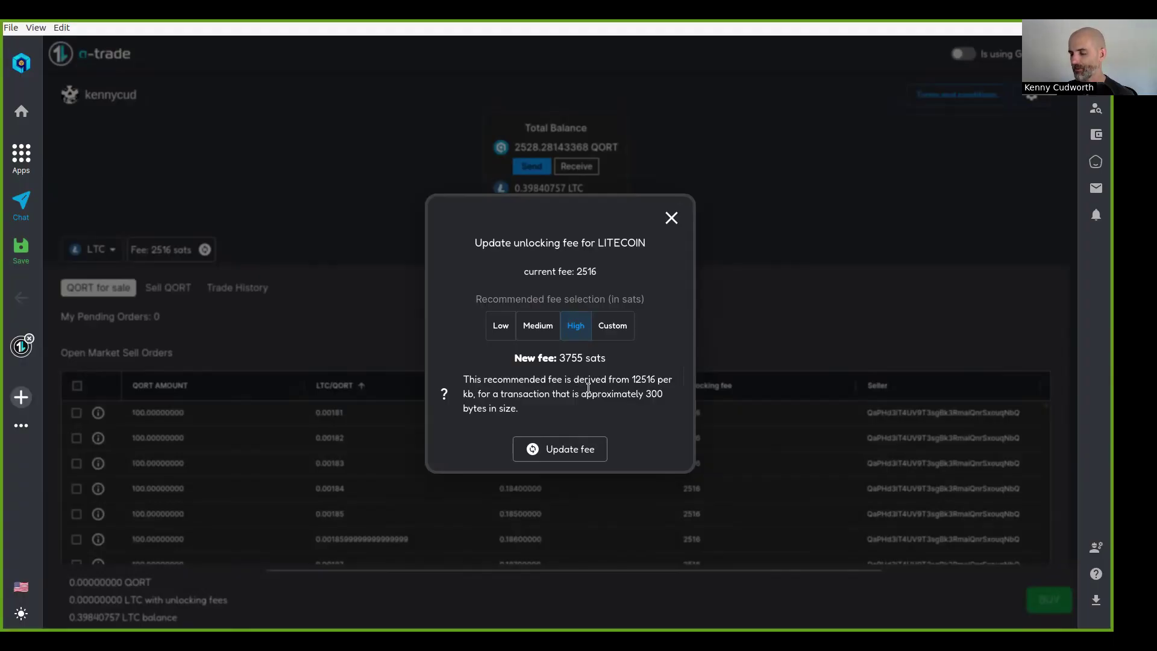
left_click(544, 330)
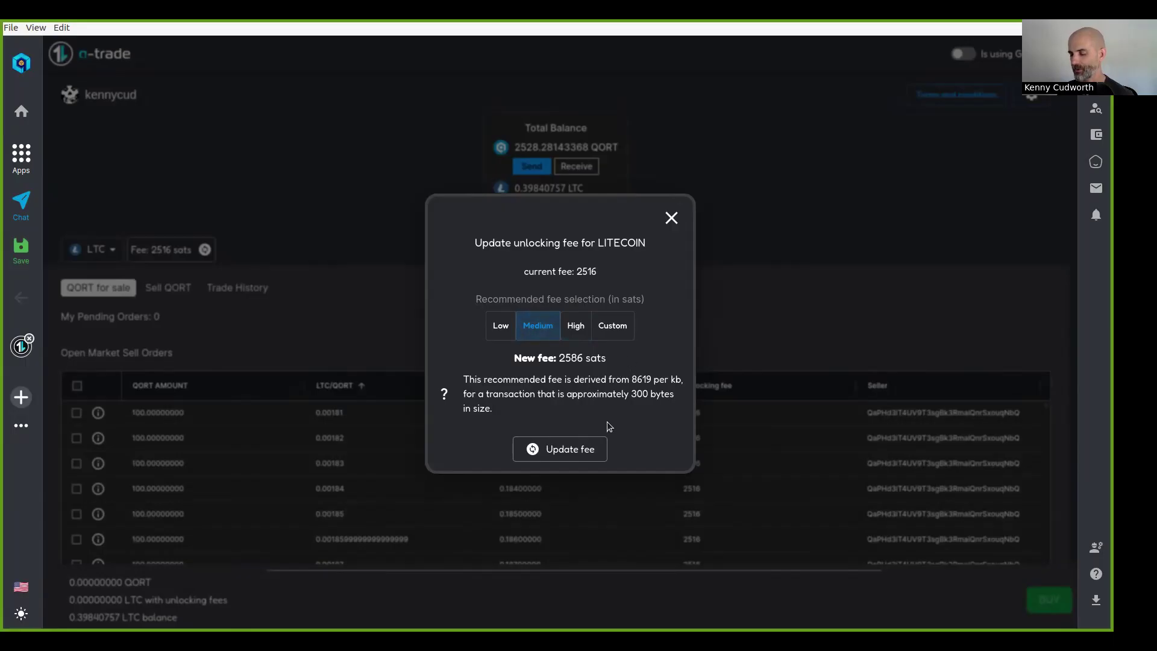
left_click(587, 455)
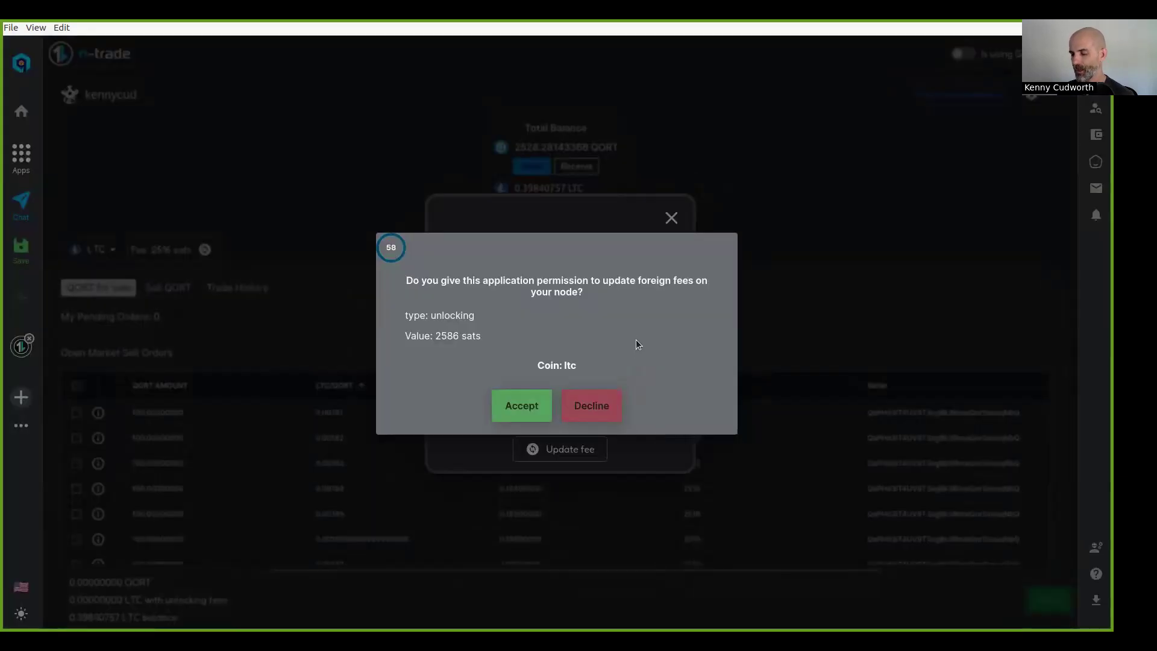
left_click(523, 408)
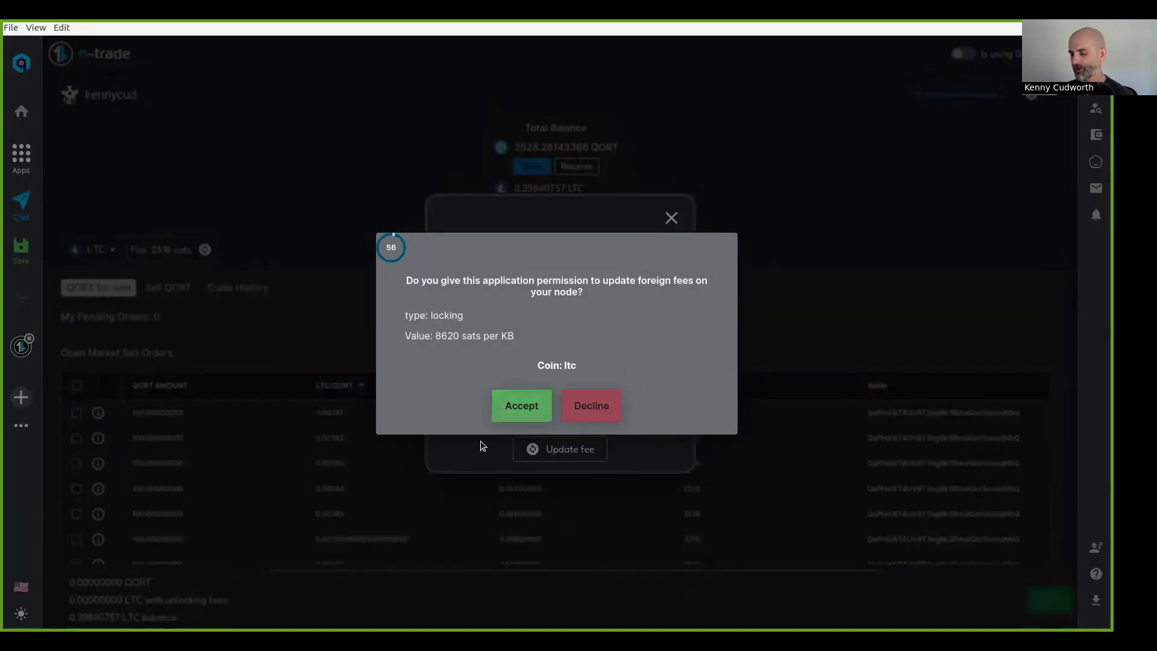
left_click(517, 409)
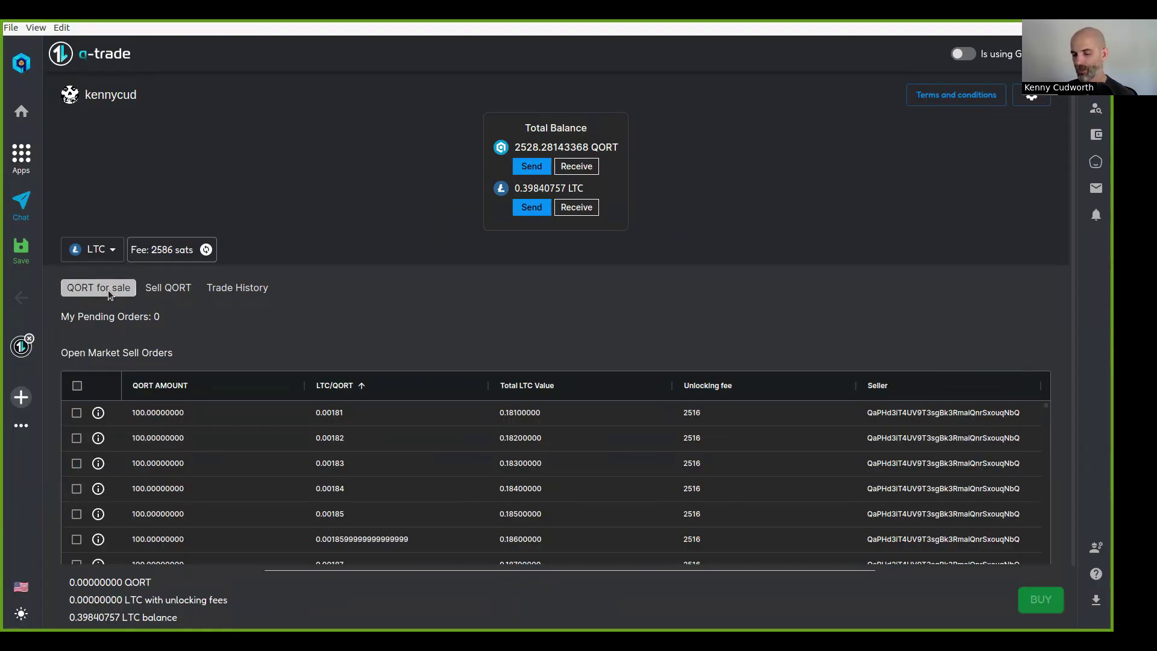
Step: Create a sell order for 1 QORT at a price of 1 LTC each and approve the sell permission request
left_click(178, 290)
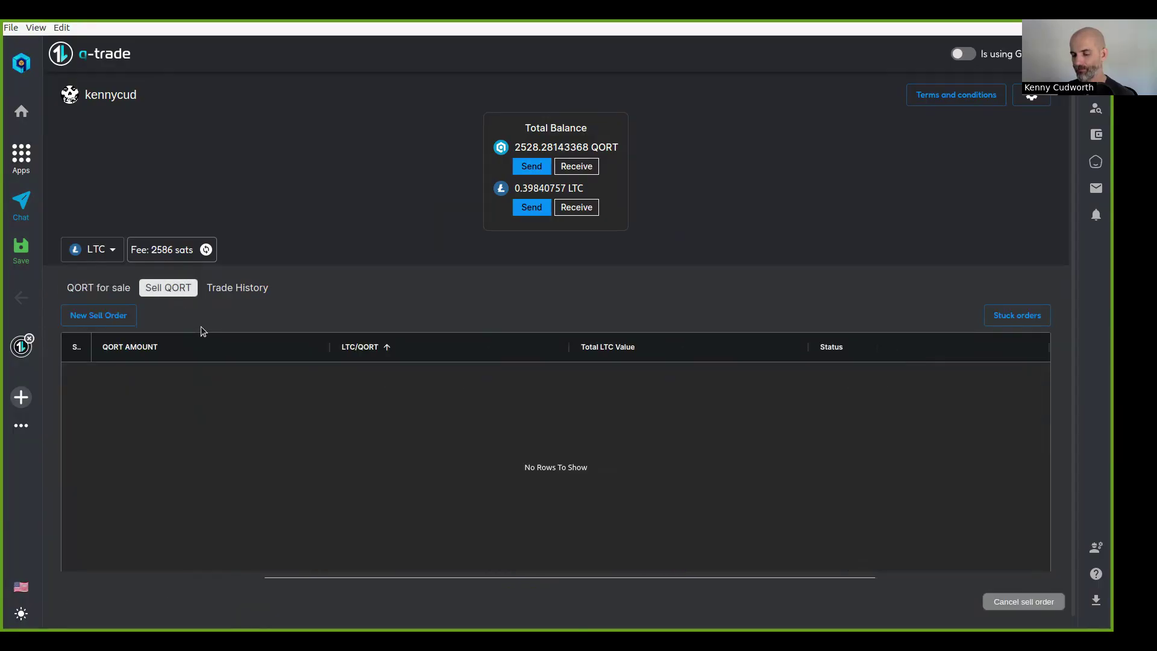
left_click(124, 318)
left_click(507, 289)
type("1")
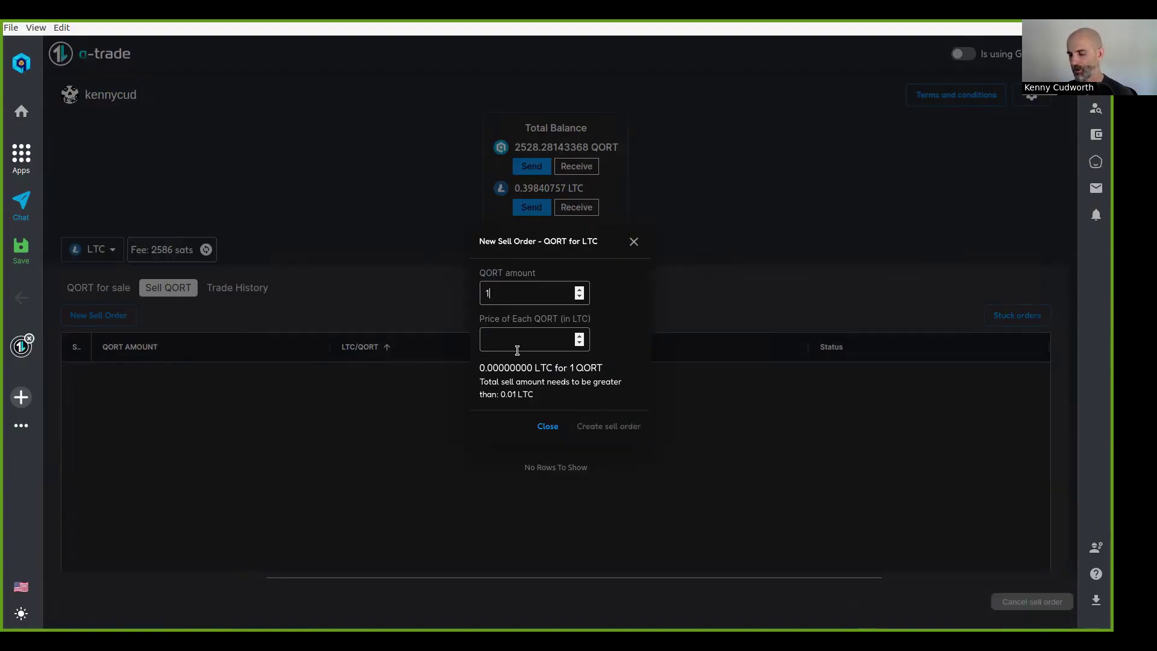
left_click(519, 341)
type("1")
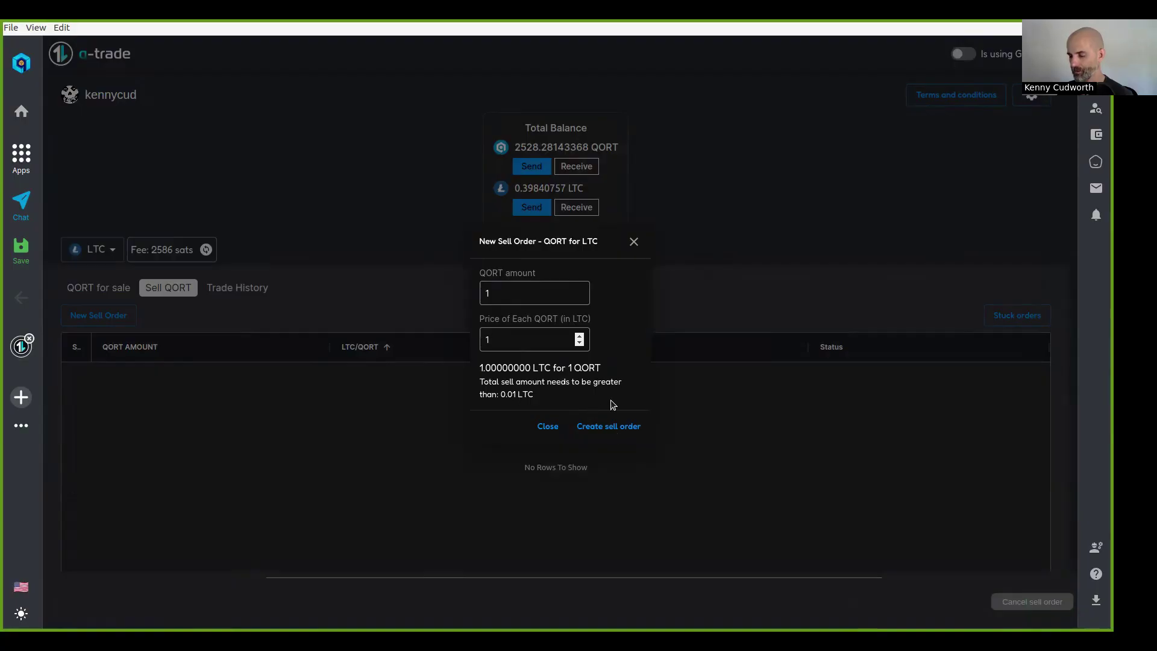
left_click(612, 432)
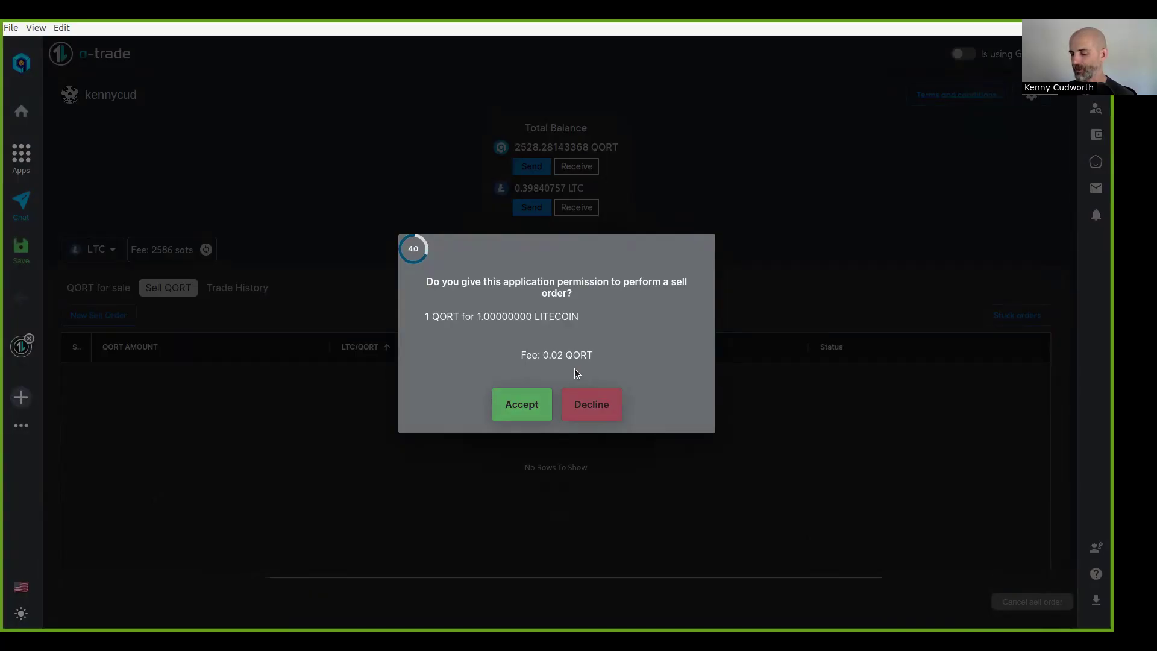
left_click(526, 406)
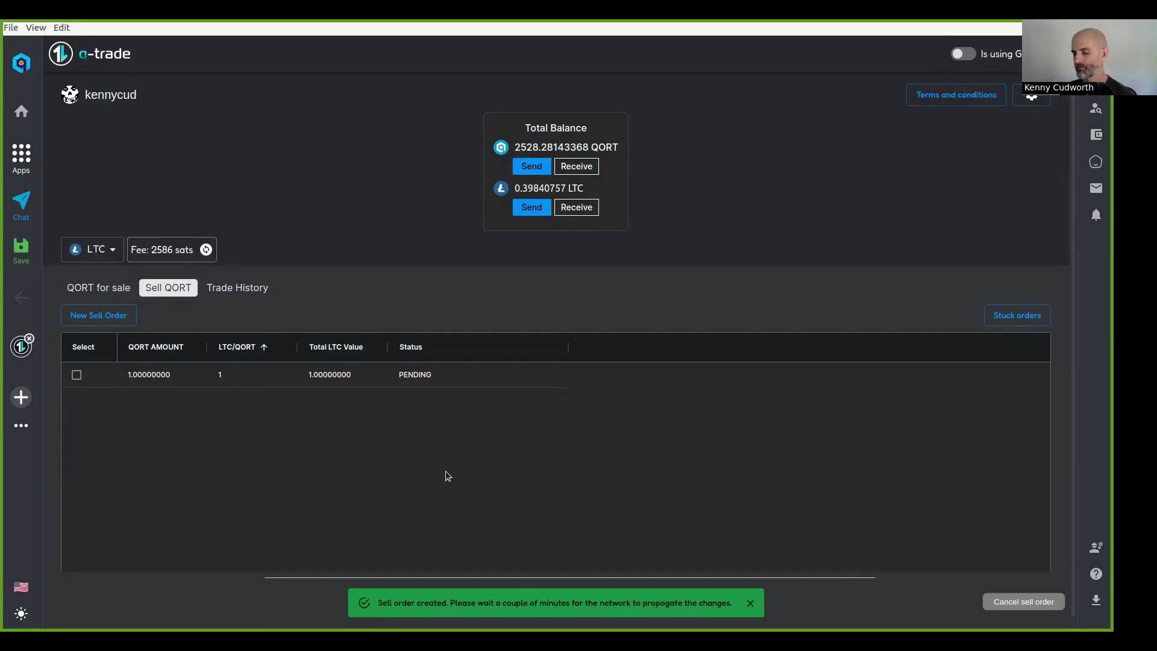
Step: Open the trade history and sign the required unlocking fees for all trade offers, granting the permission request
left_click(240, 291)
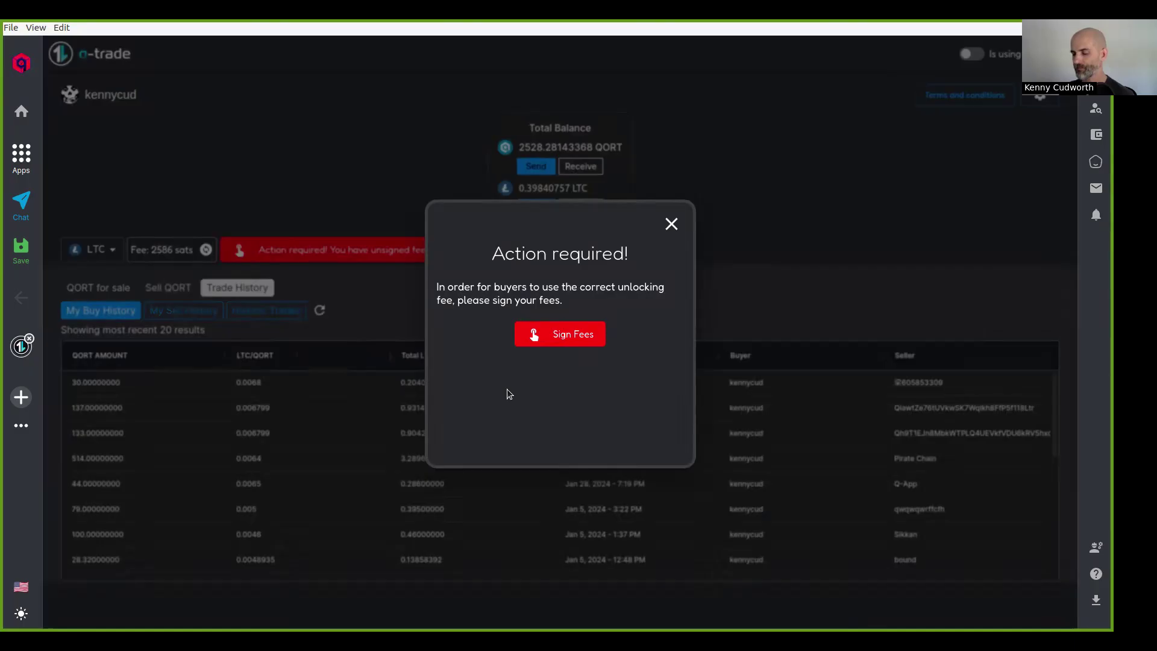
left_click(580, 339)
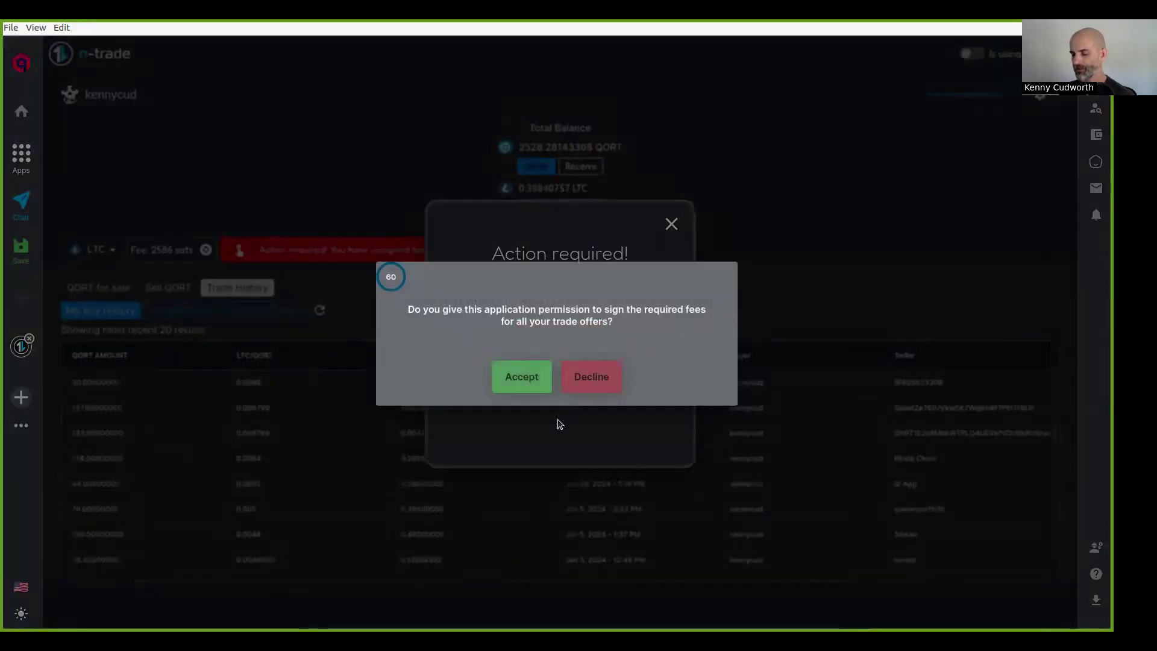
left_click(516, 385)
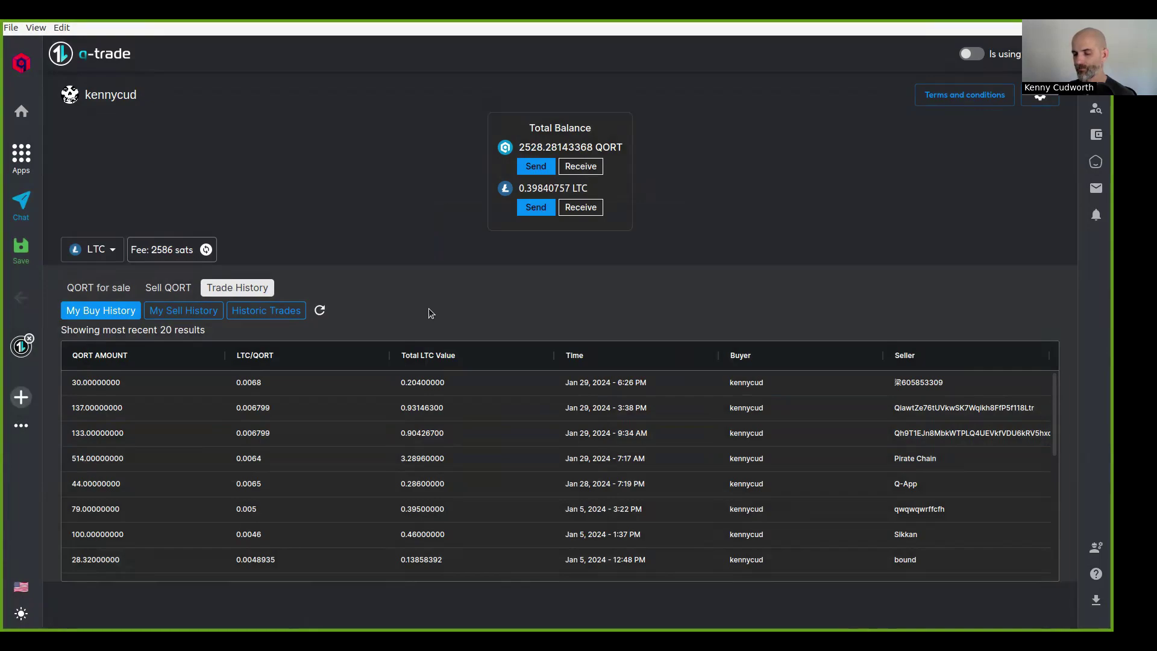
Step: Check the new sell order's status and find its entry with the unlocking fee among the open market sell orders
left_click(168, 287)
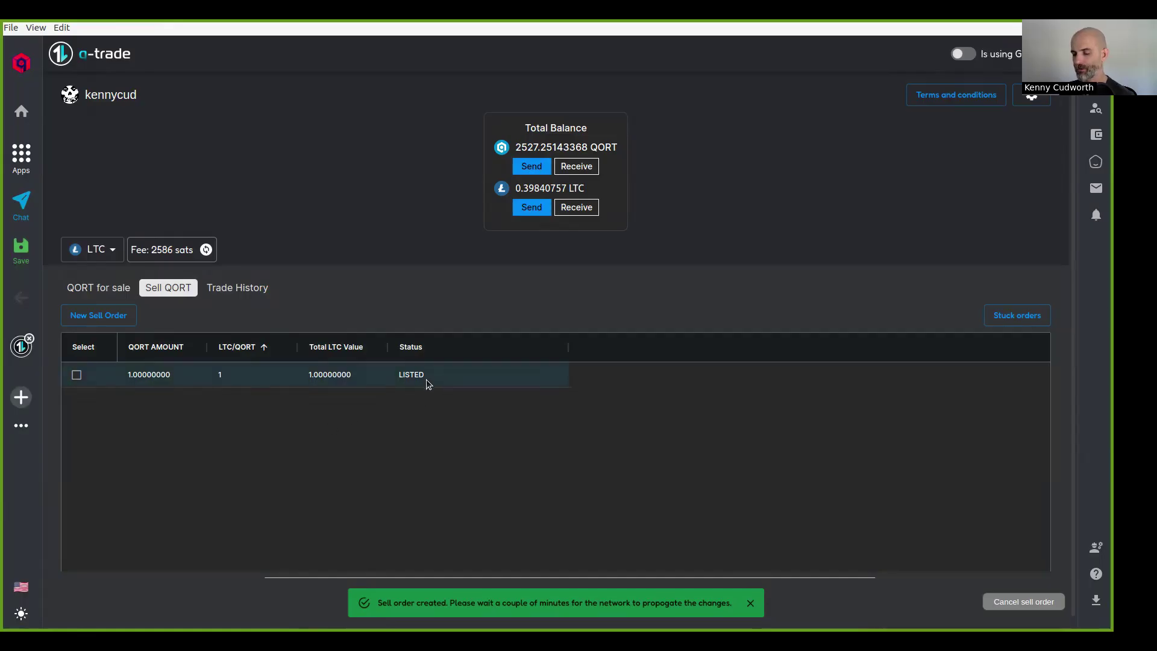
left_click(96, 292)
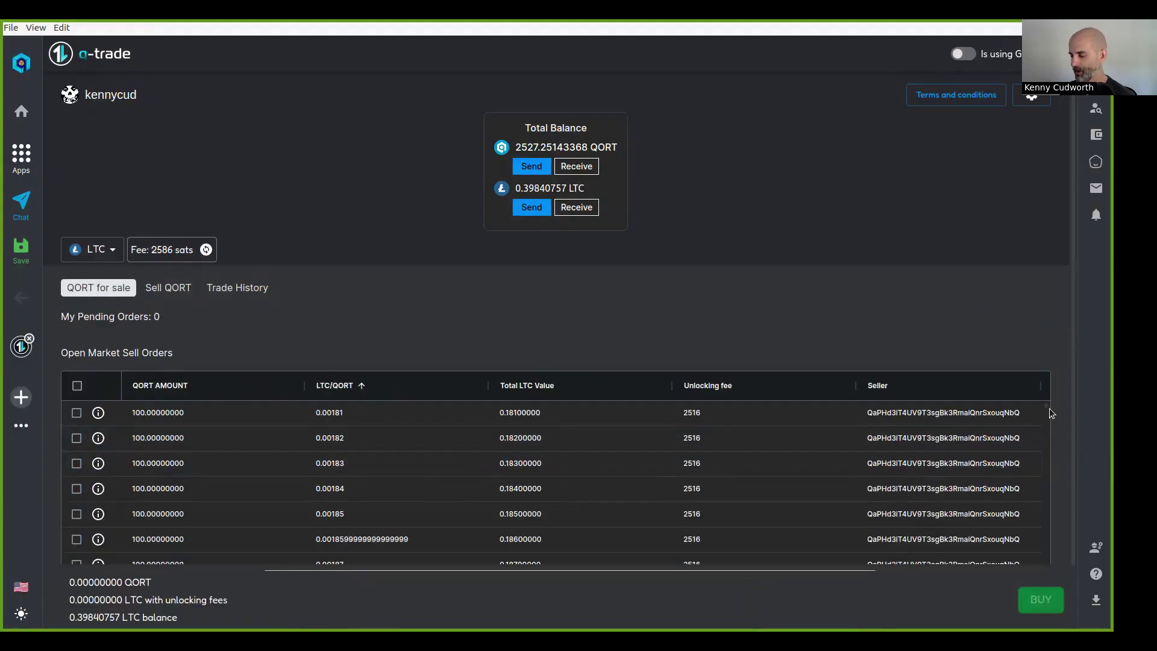
left_click_drag(1045, 406, 1050, 544)
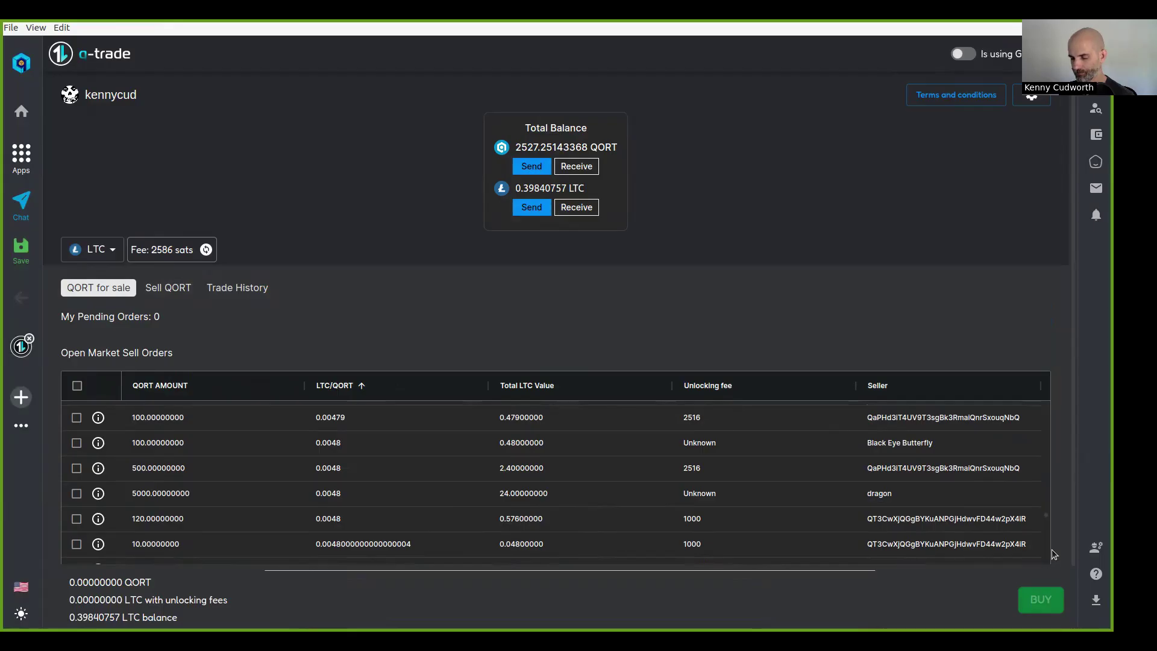
scroll(1050, 542, "down", 10)
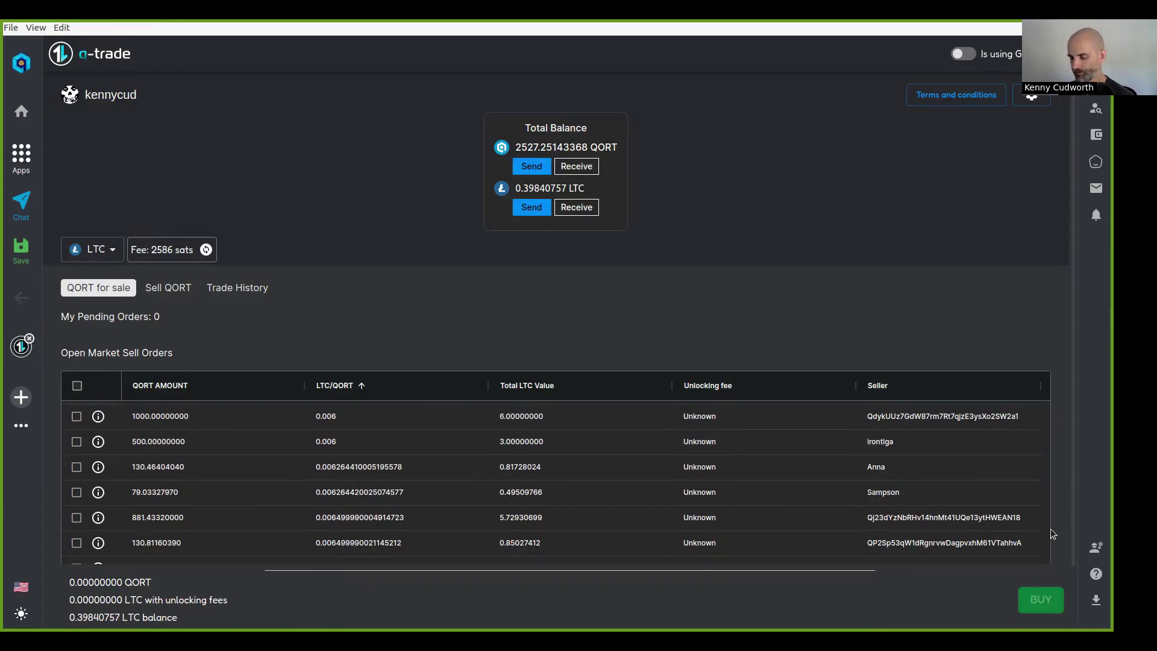
scroll(1050, 518, "down", 15)
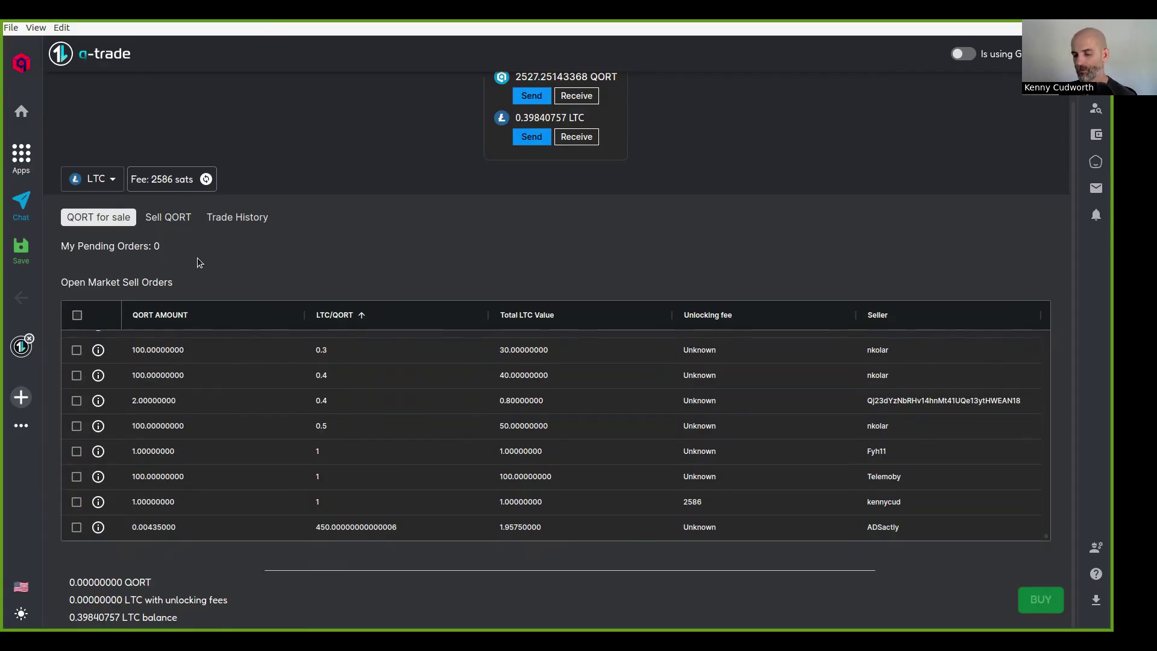
Step: Cancel the listed 1 QORT sell order, approve the cancellation request, and return to the open market sell orders
left_click(177, 221)
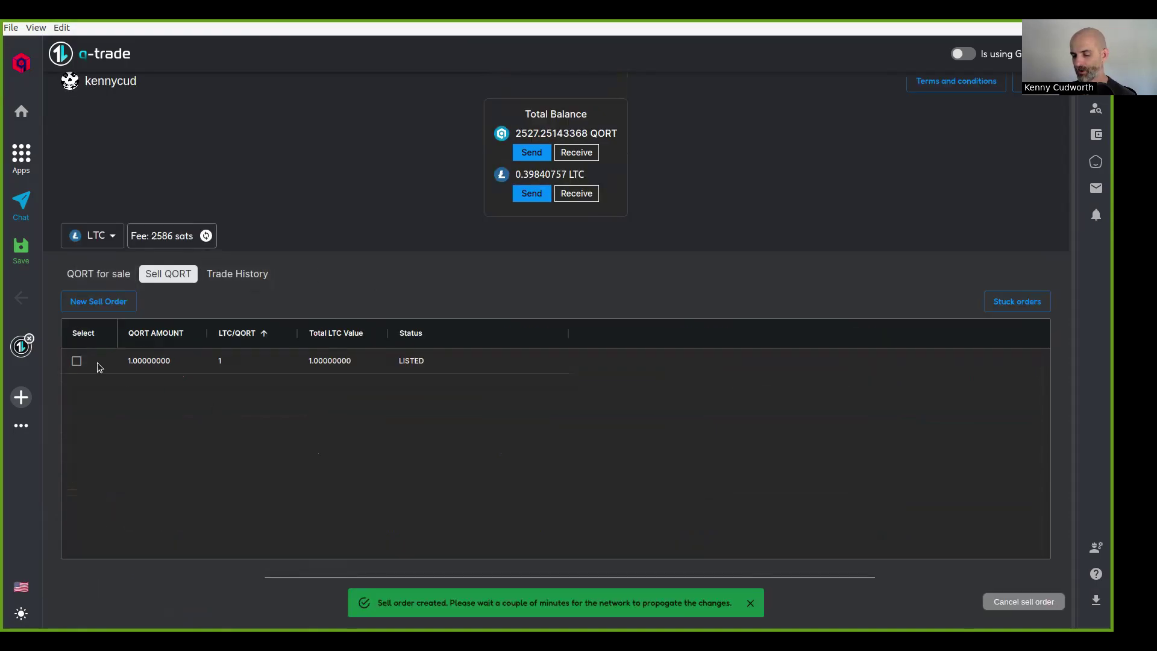
left_click(77, 360)
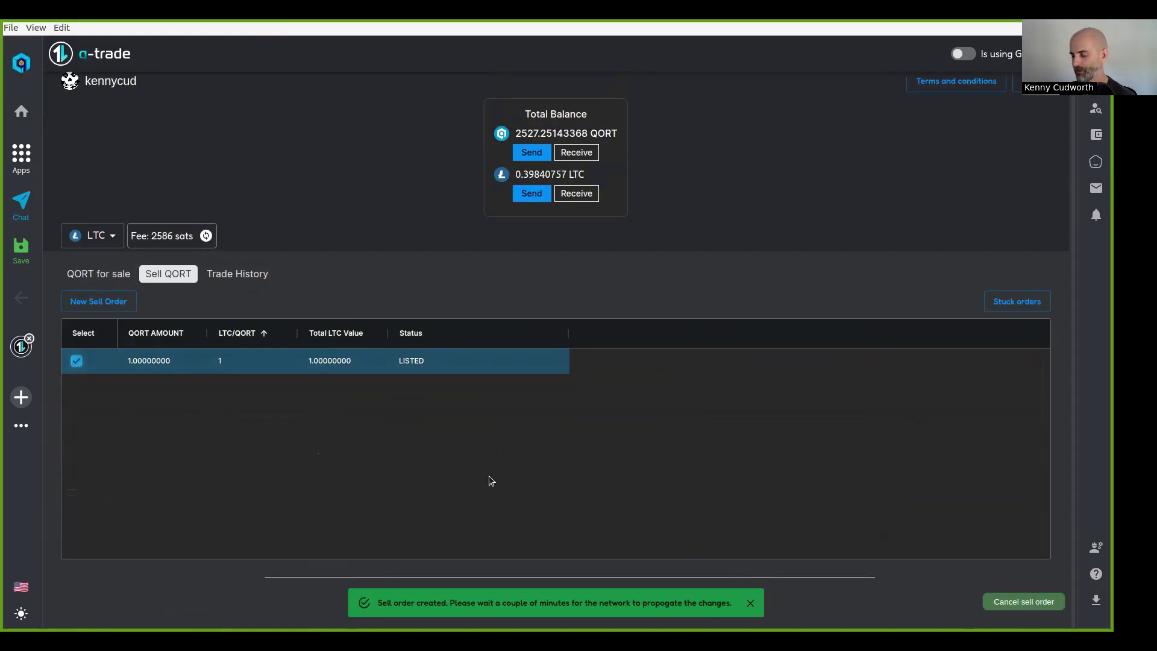
left_click(1022, 604)
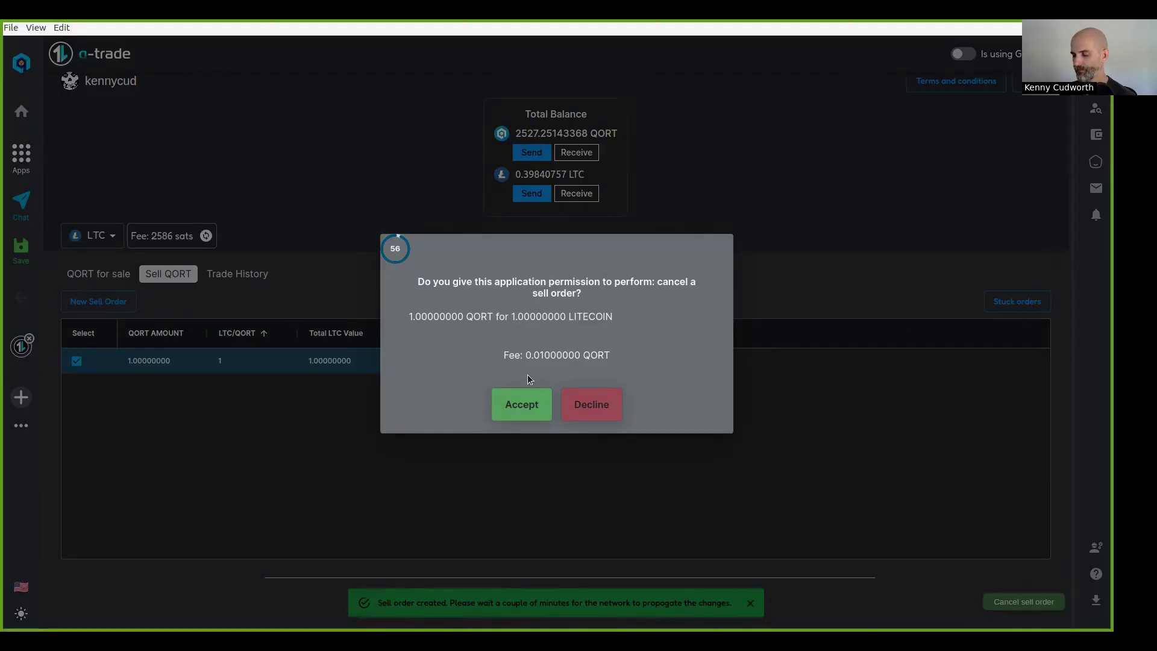
left_click(524, 410)
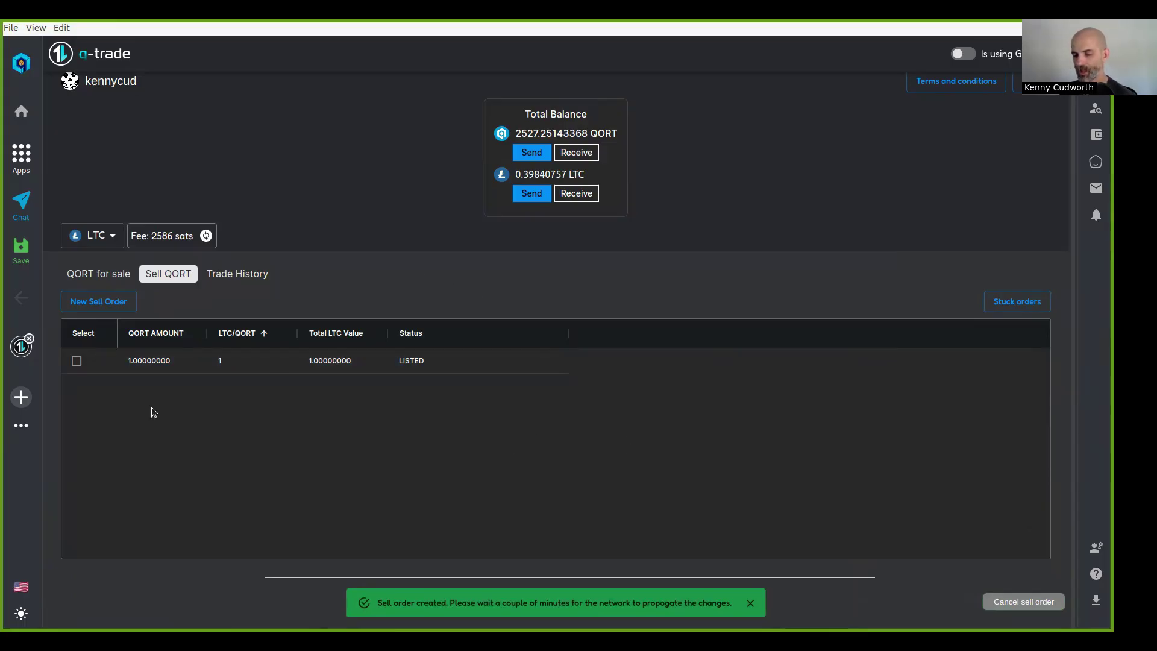
left_click(117, 277)
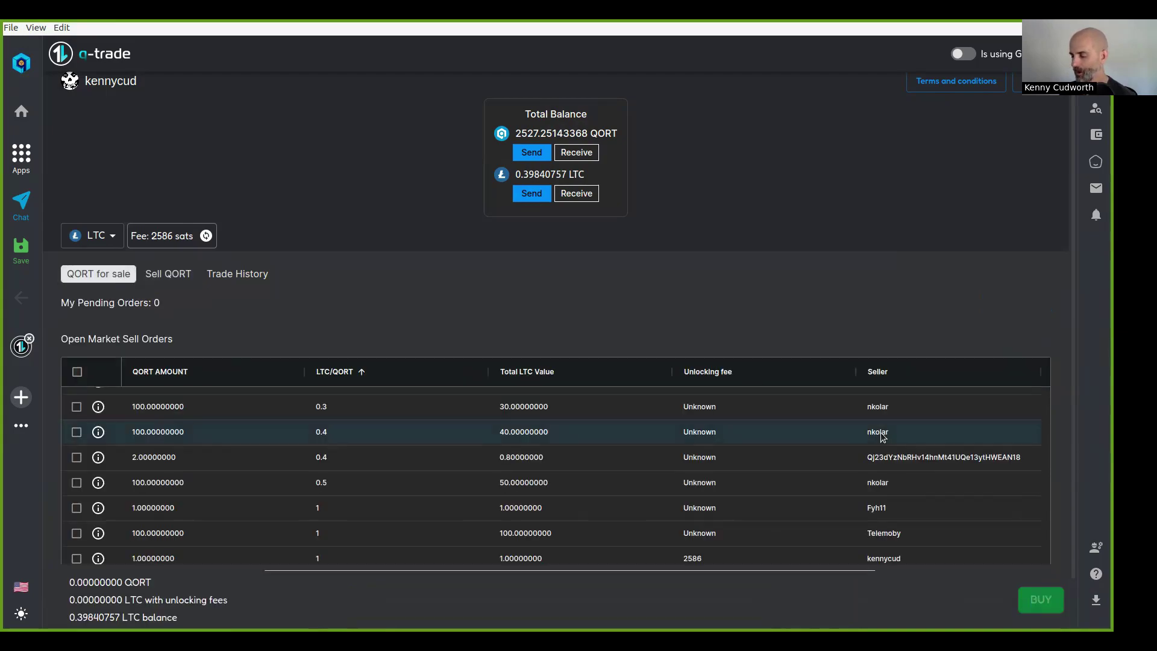
Step: Clear all selected sell orders and select only the 100 QORT order priced at 0.00181 LTC/QORT to check its cost with unlocking fees
left_click(1024, 433)
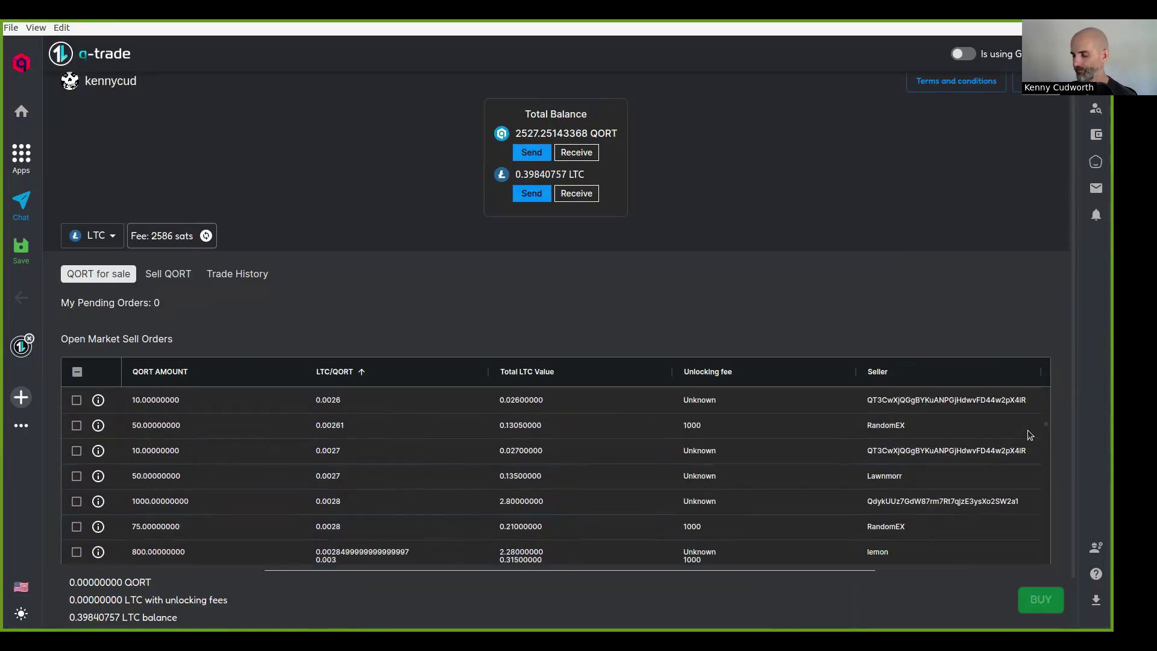
left_click(1027, 433)
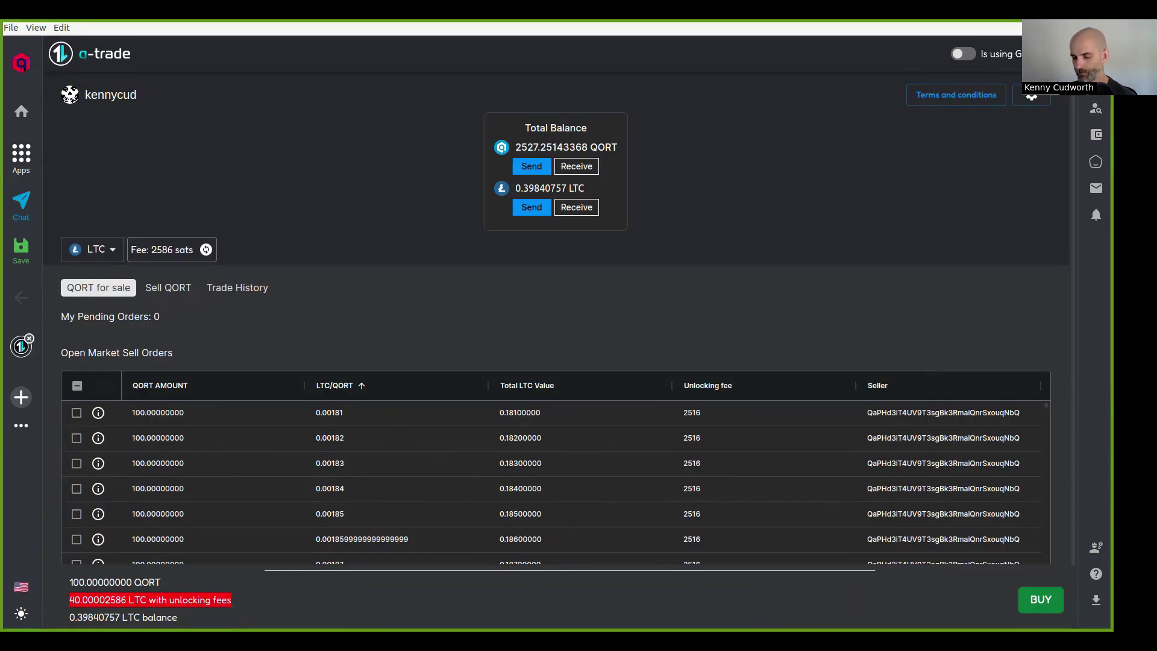
left_click(77, 386)
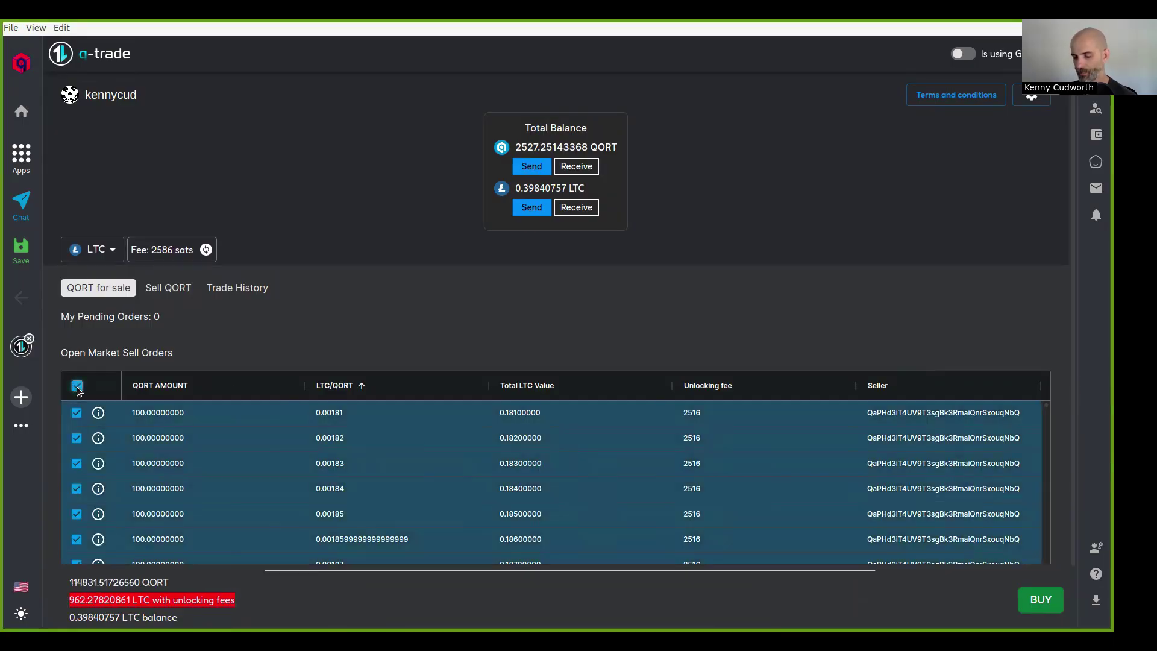
left_click(77, 386)
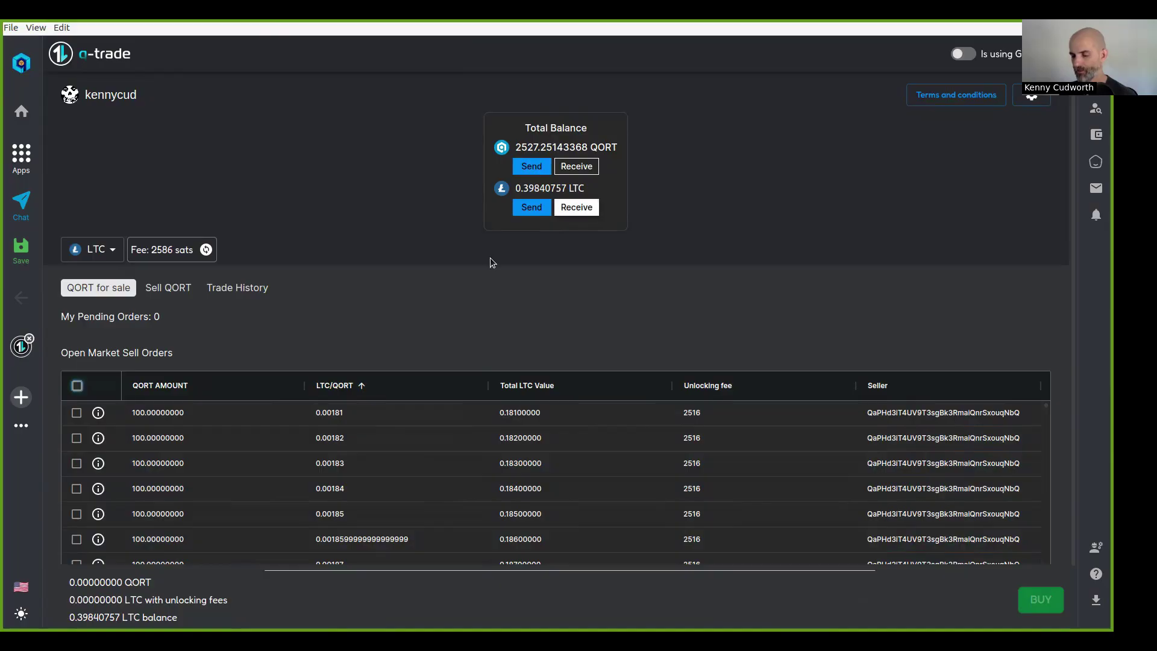
left_click(76, 413)
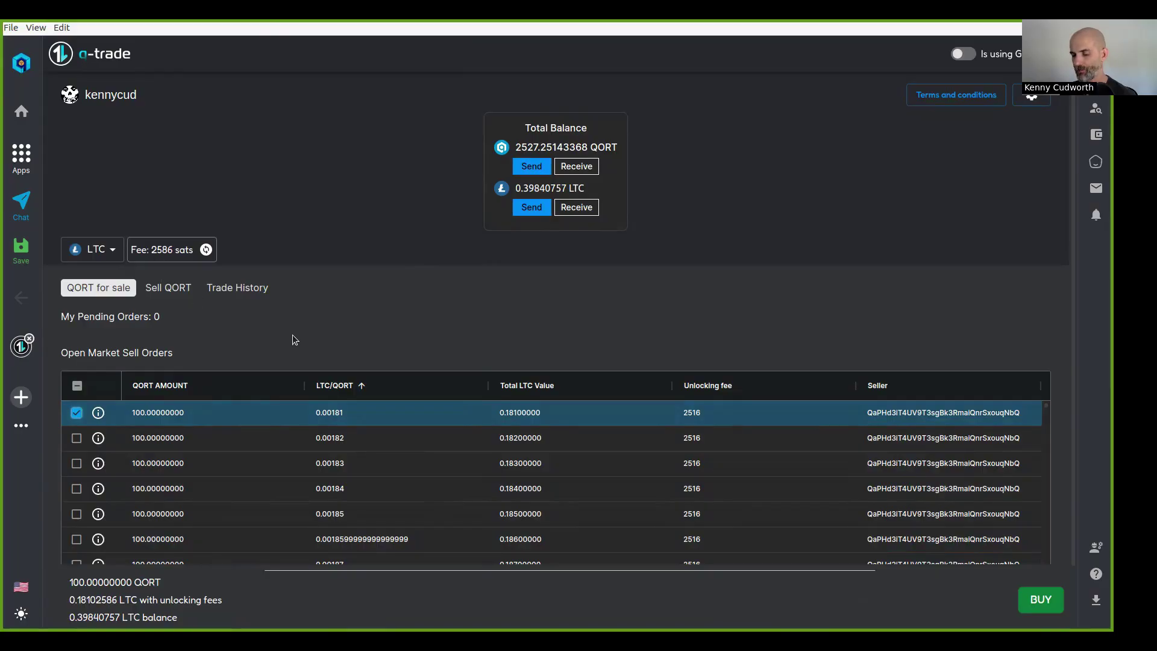
Step: Set a custom Litecoin unlocking fee of 2000 sats and submit the fee update
left_click(169, 253)
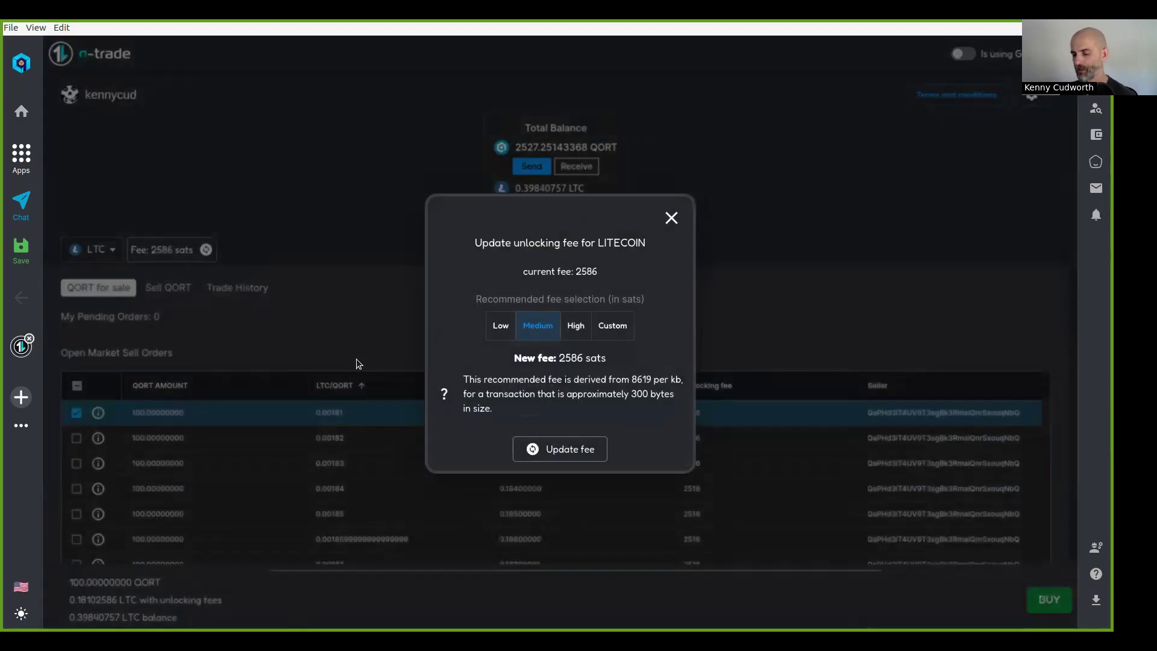
left_click(623, 330)
left_click(564, 386)
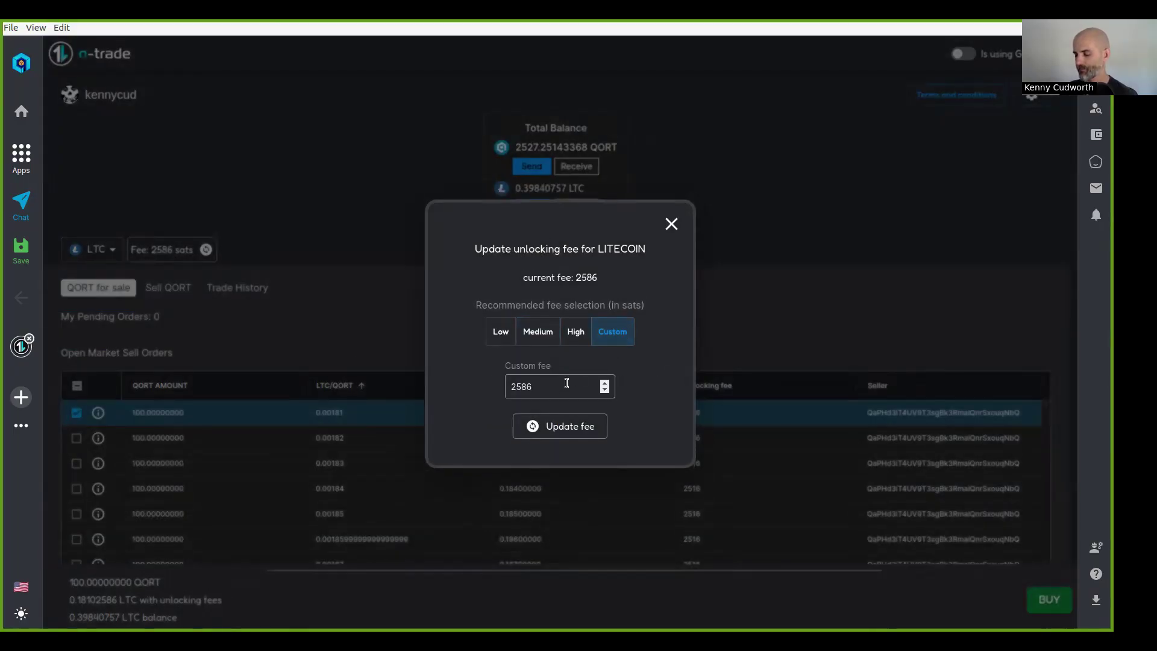
key("BackSpace")
key("BackSpace")
key("BackSpace")
type("000")
left_click(576, 427)
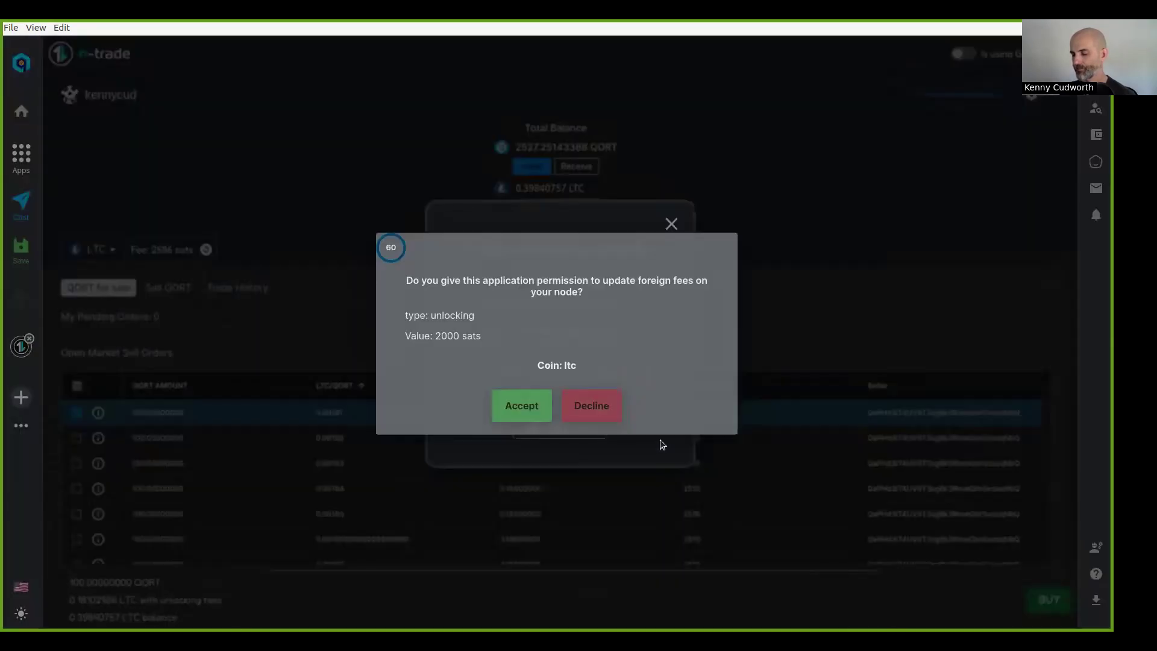
Step: Approve the Litecoin fee update permission requests and sign the required fees for all trade offers
left_click(524, 408)
left_click(526, 410)
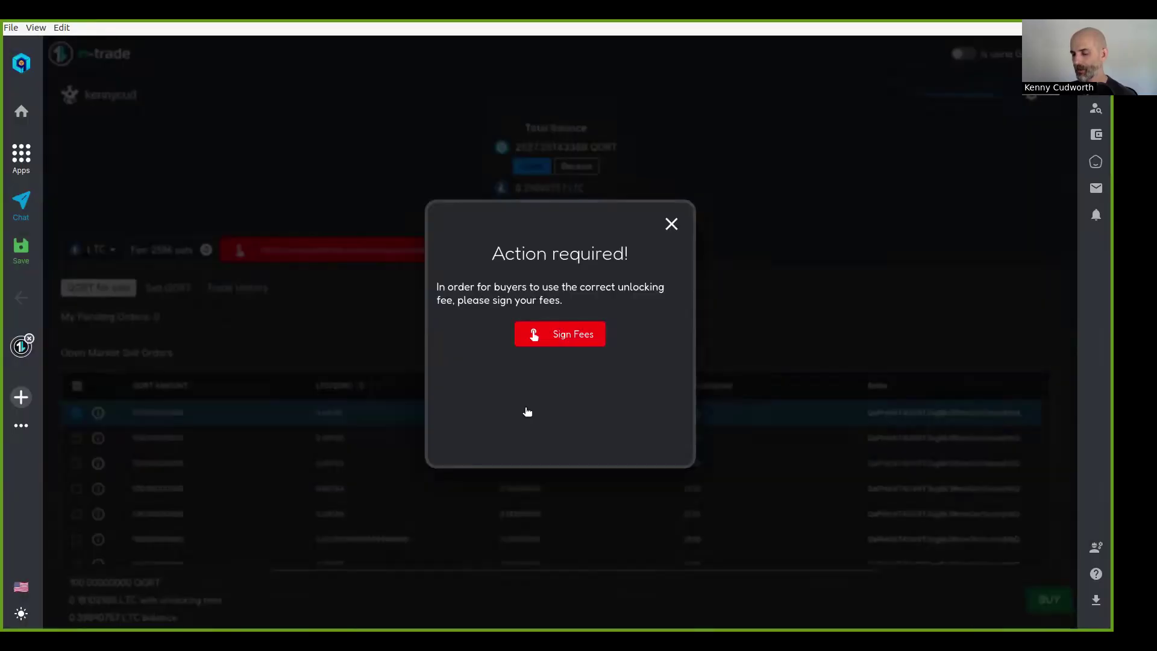
left_click(566, 334)
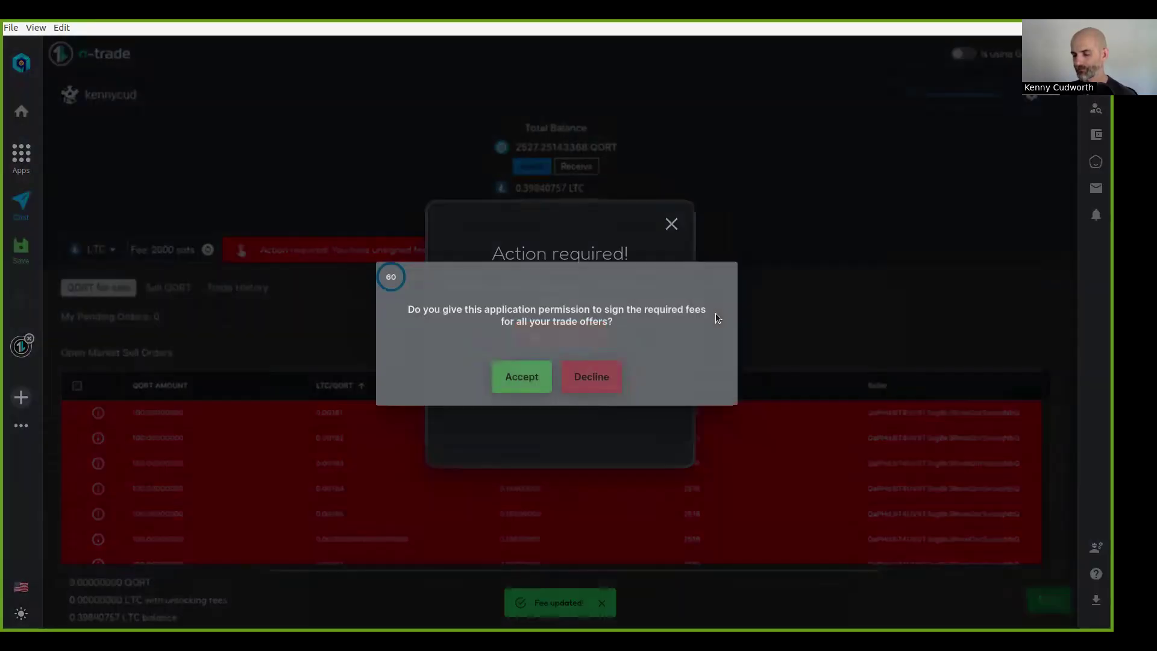
left_click(519, 375)
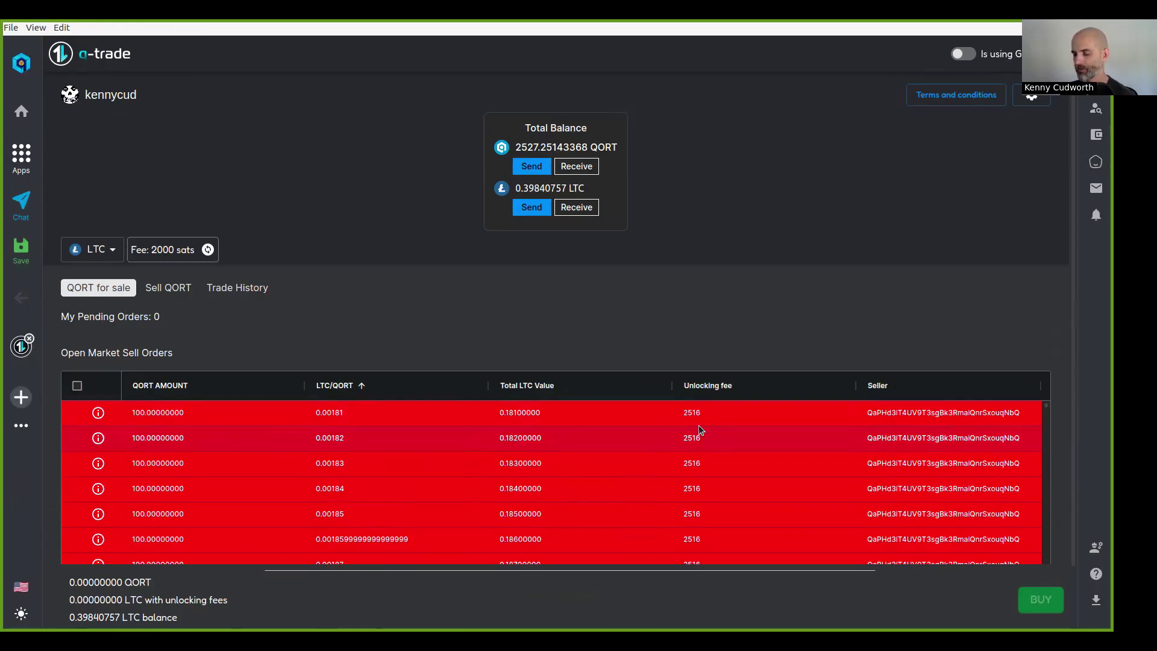
Step: Change the custom Litecoin unlocking fee to 2516 sats and submit the update
left_click(171, 250)
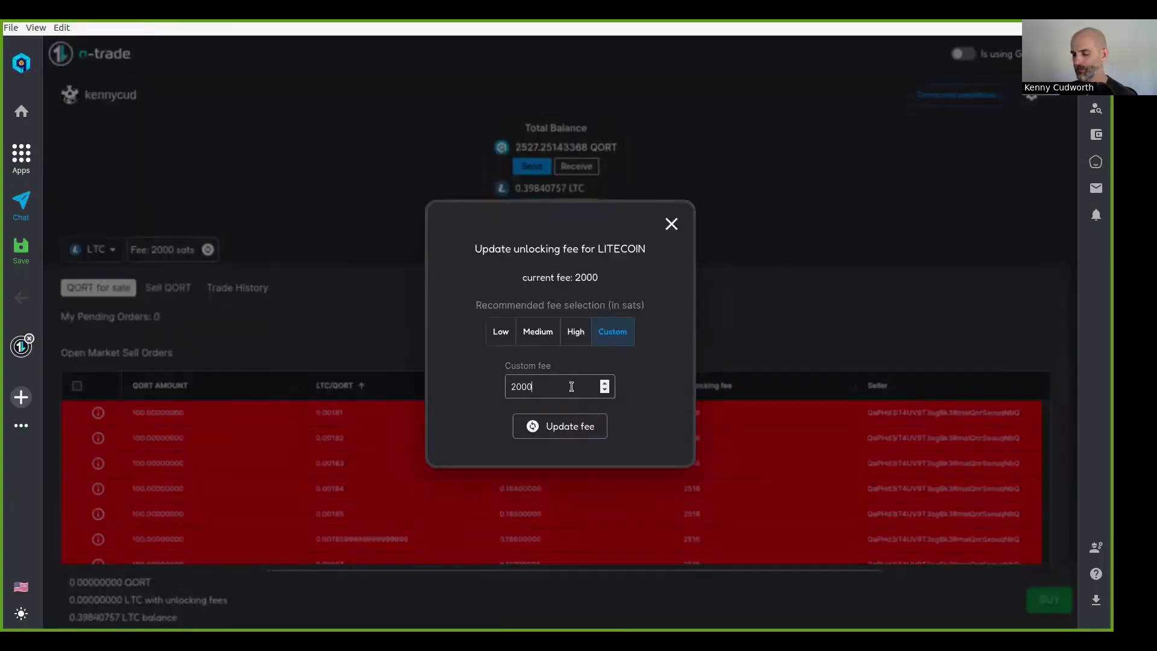
key("BackSpace")
key("BackSpace")
key("BackSpace")
type("516")
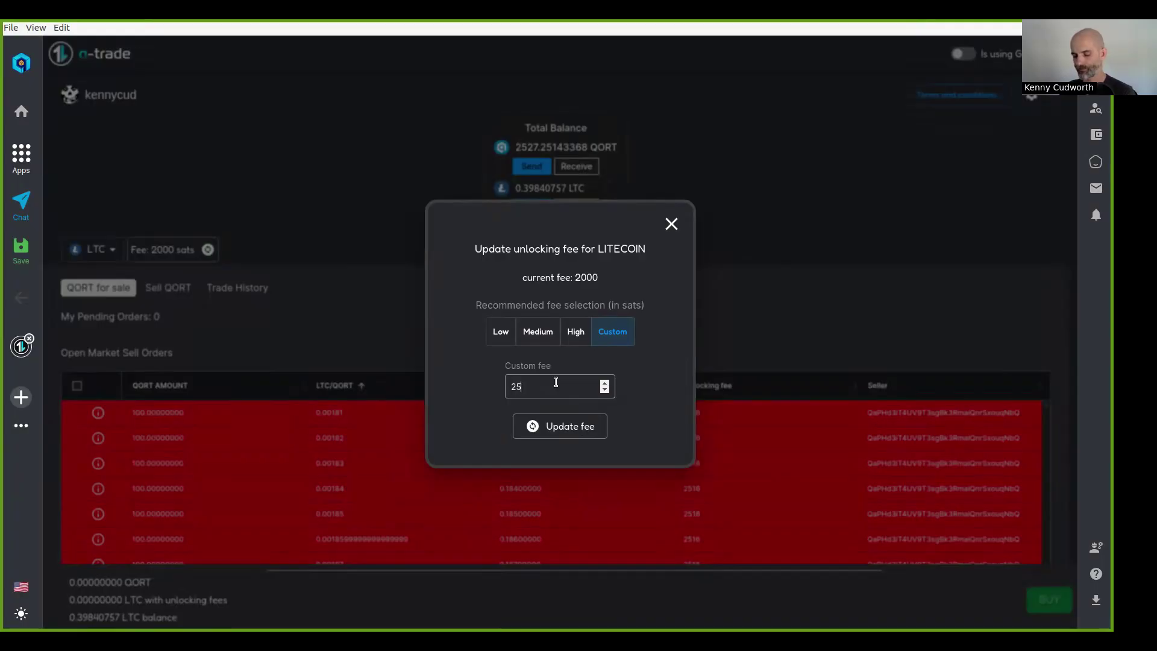
left_click(593, 432)
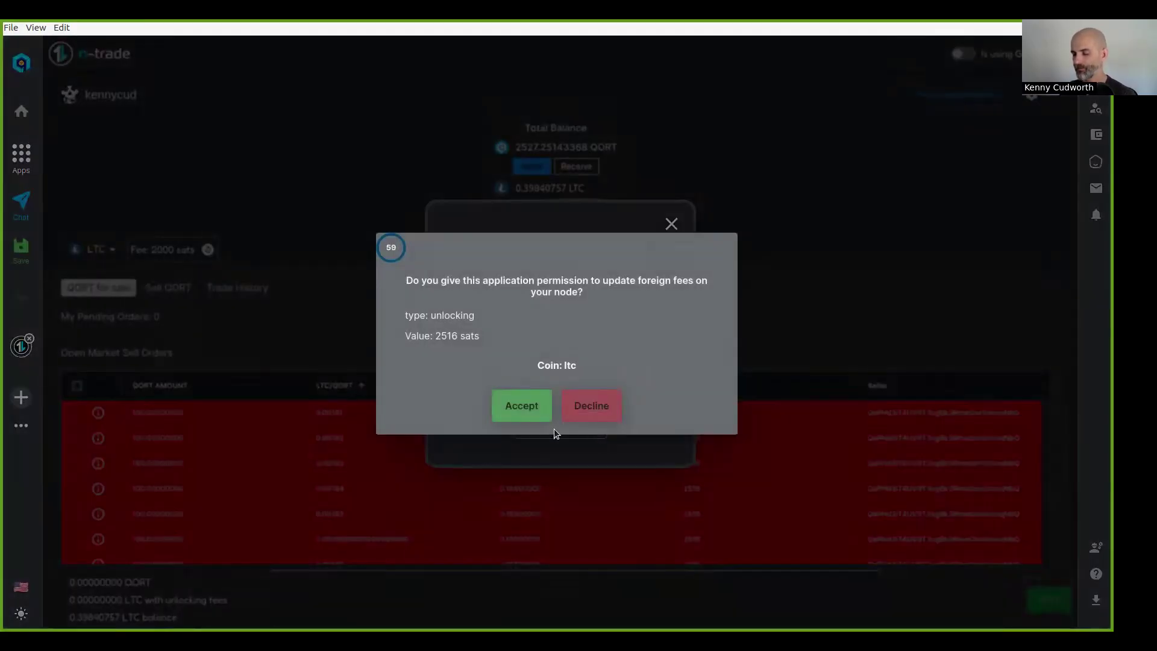
Step: Approve the 2516 sats unlocking and 8387 sats per KB locking fee updates, and sign the required fees for all trade offers
left_click(523, 409)
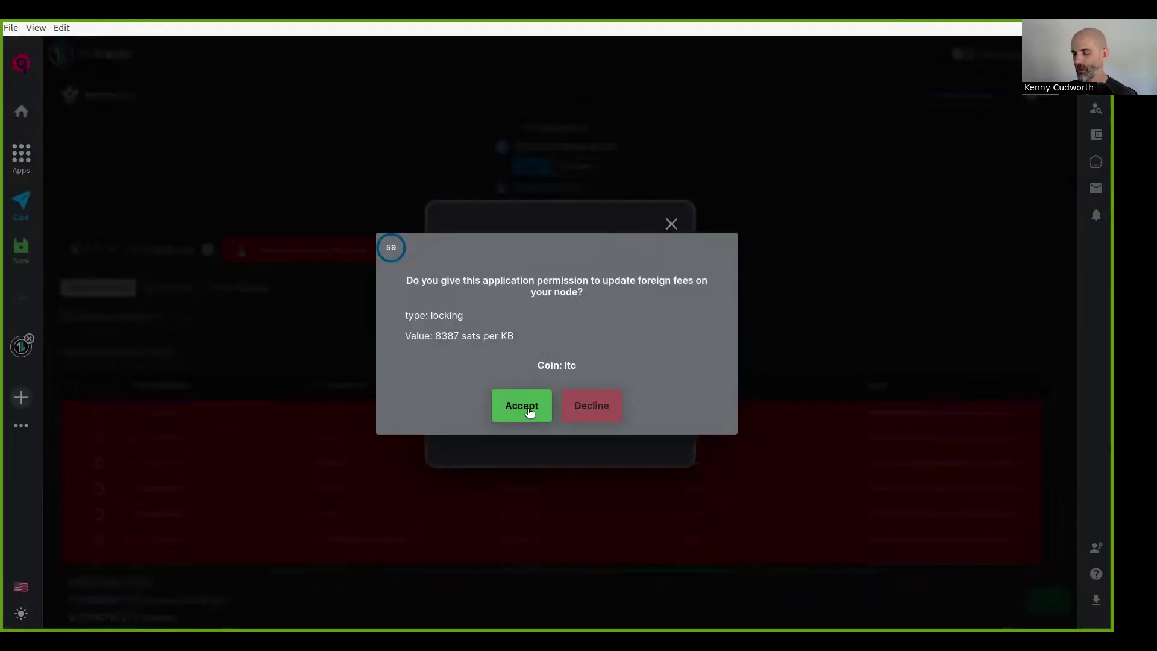
left_click(529, 411)
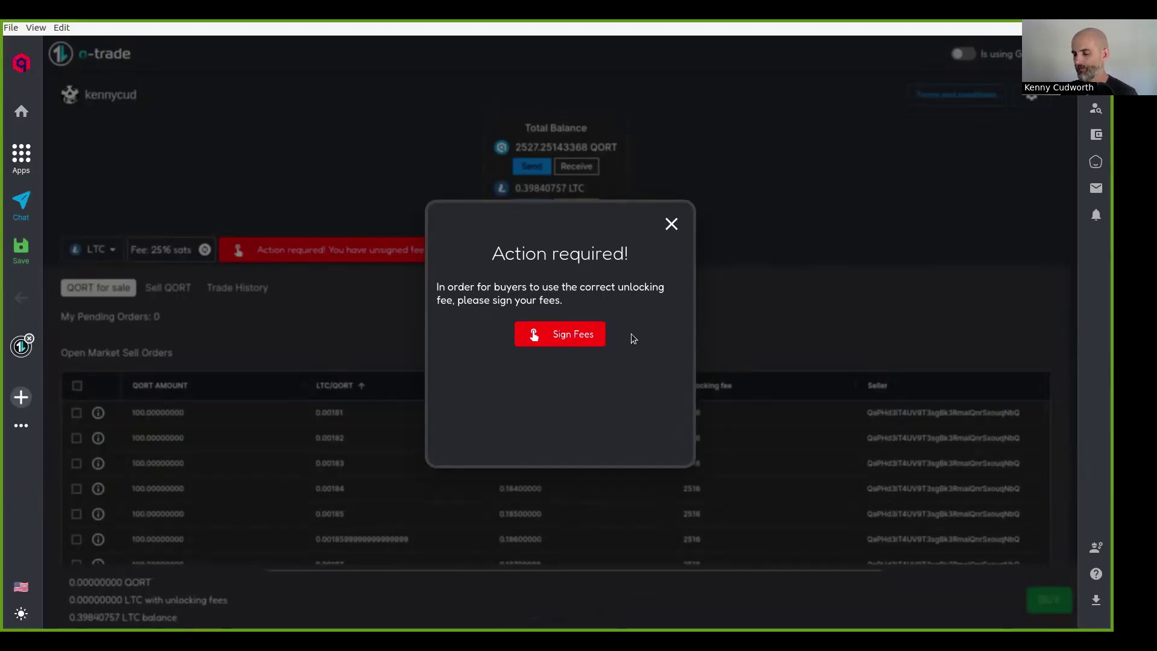
left_click(578, 336)
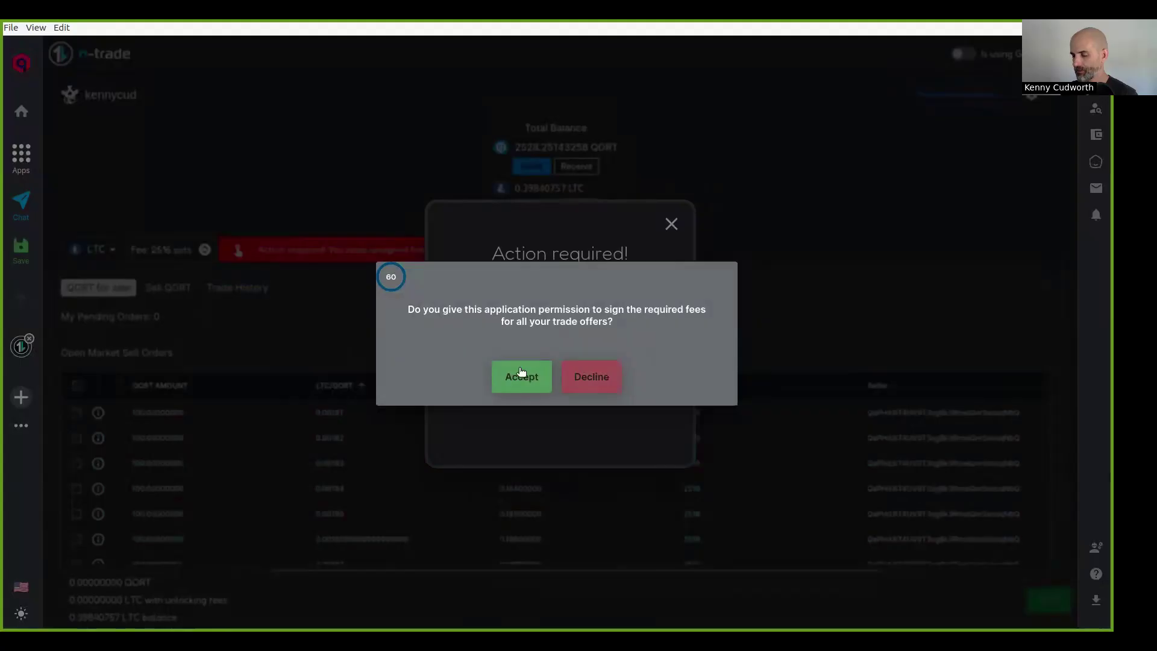
left_click(522, 372)
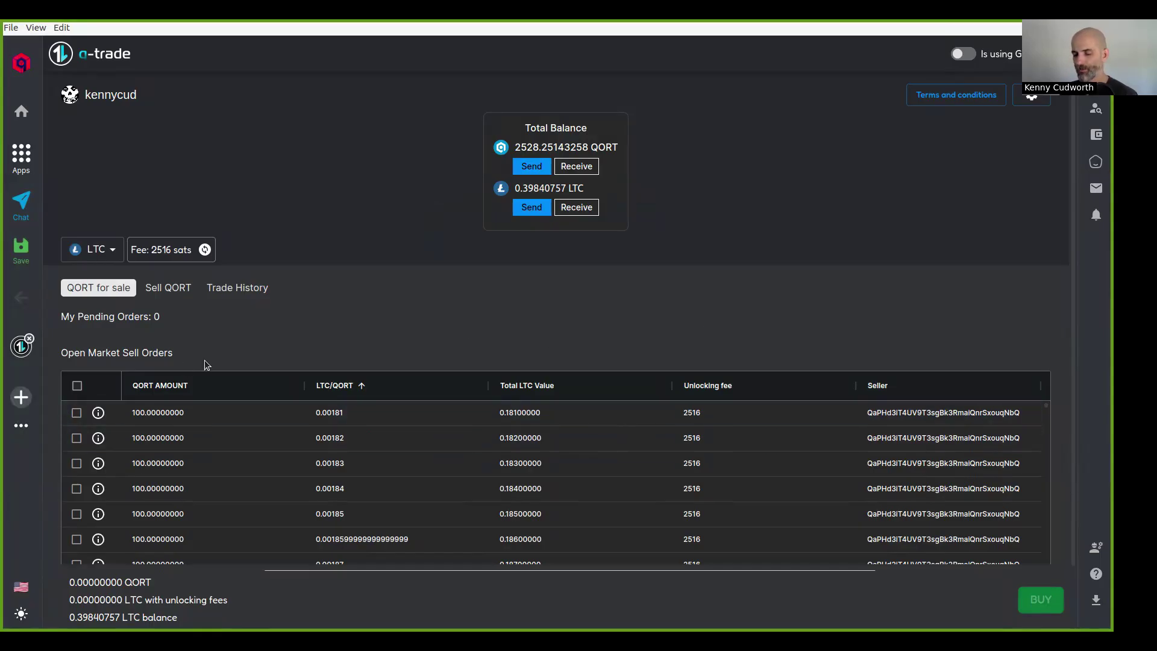
Step: Select the 100 QORT orders priced at 0.00181, 0.00182 and 0.00183 to compare their combined cost with the LTC balance, and clear the selection
left_click(77, 412)
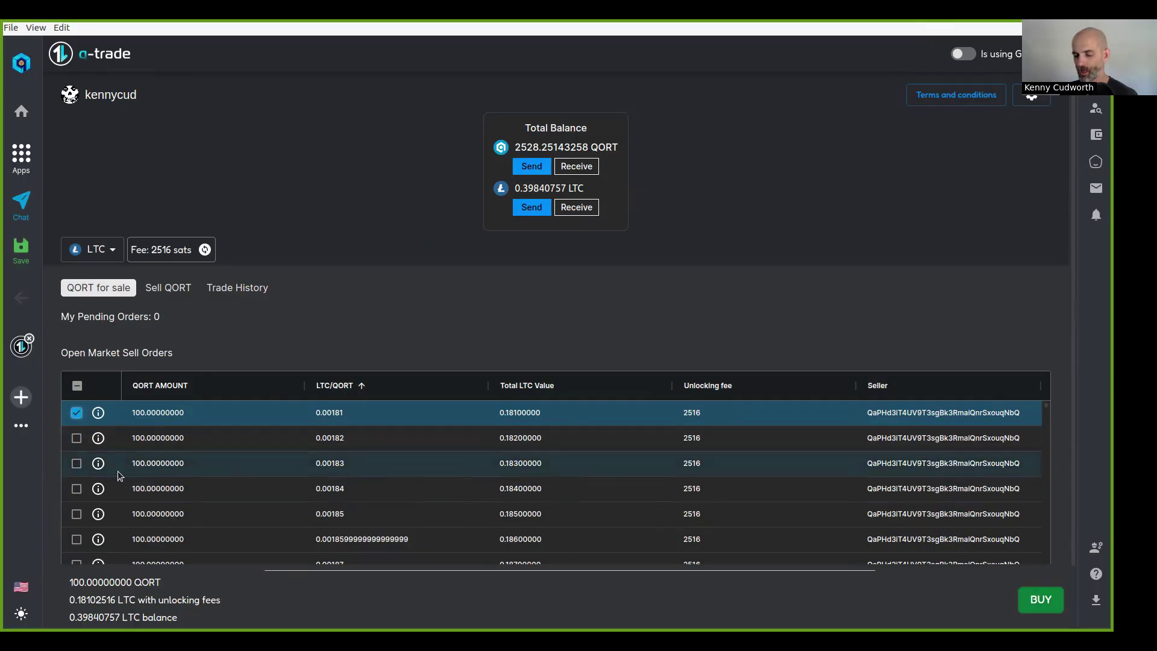
left_click(77, 438)
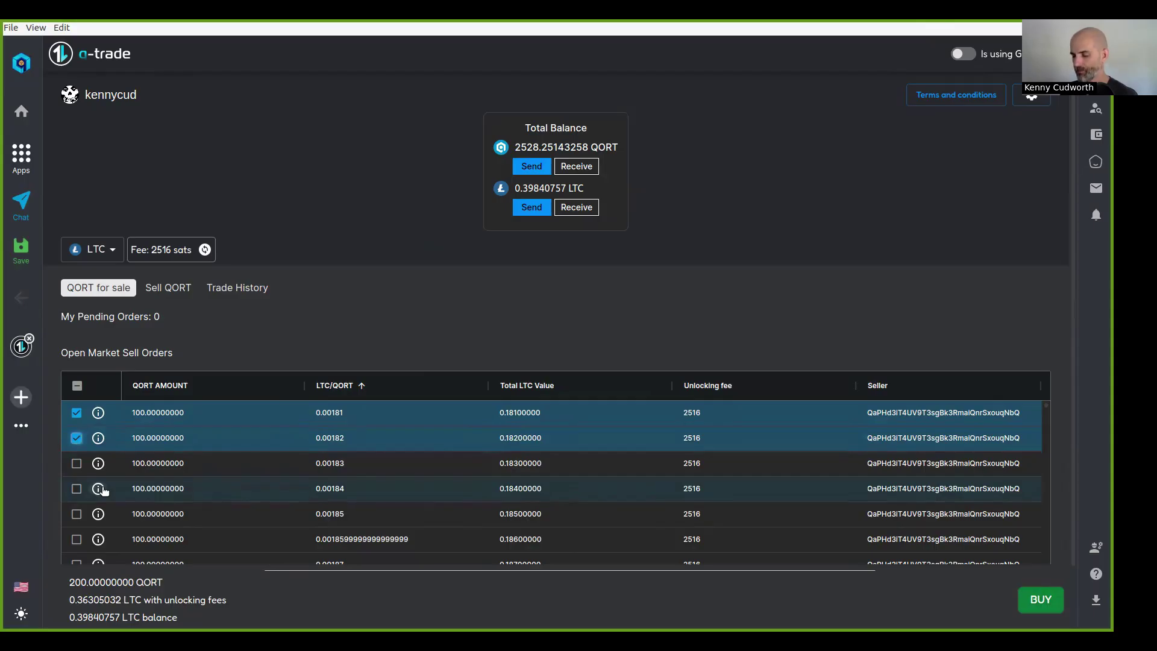
left_click(76, 465)
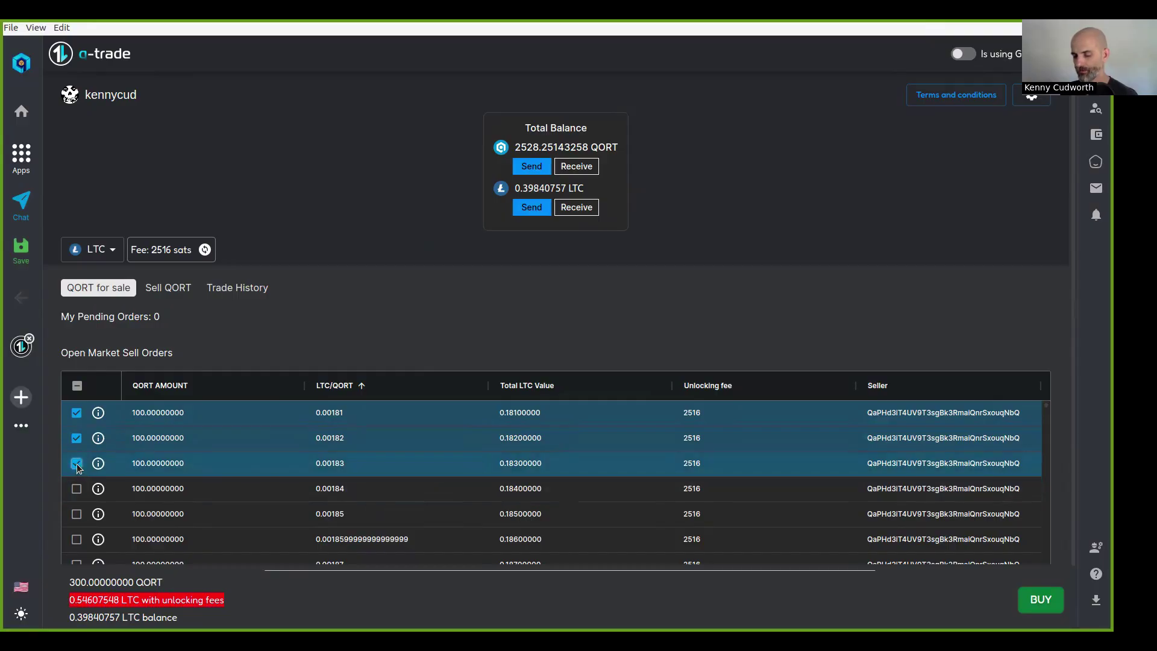
left_click(77, 465)
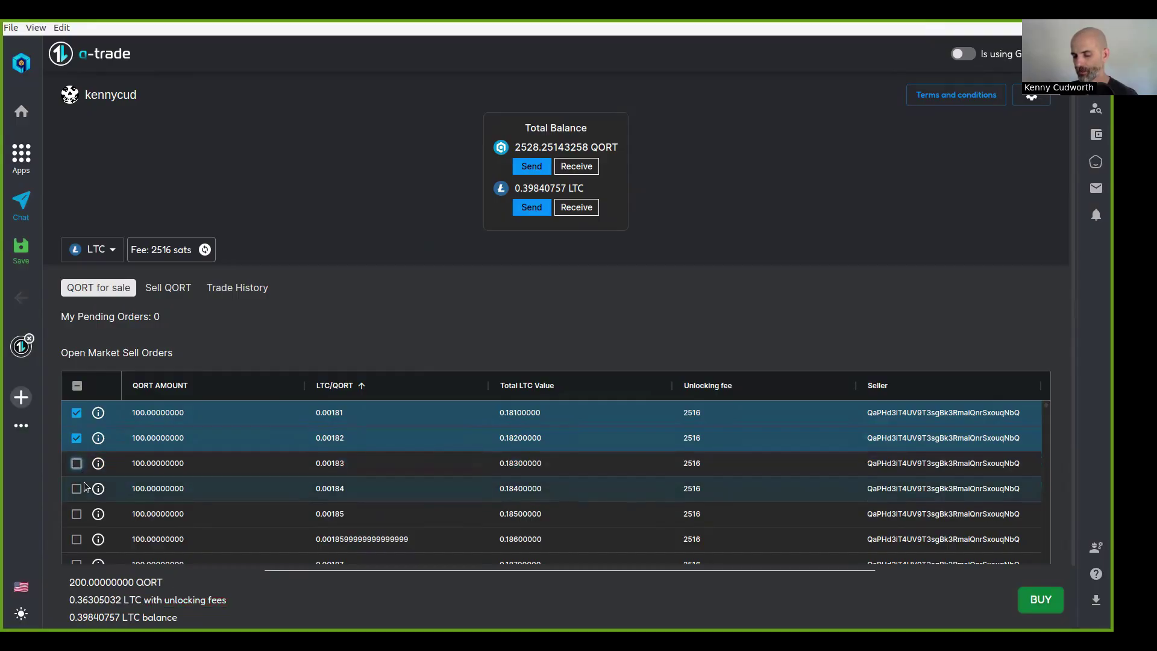
left_click(77, 439)
left_click(75, 412)
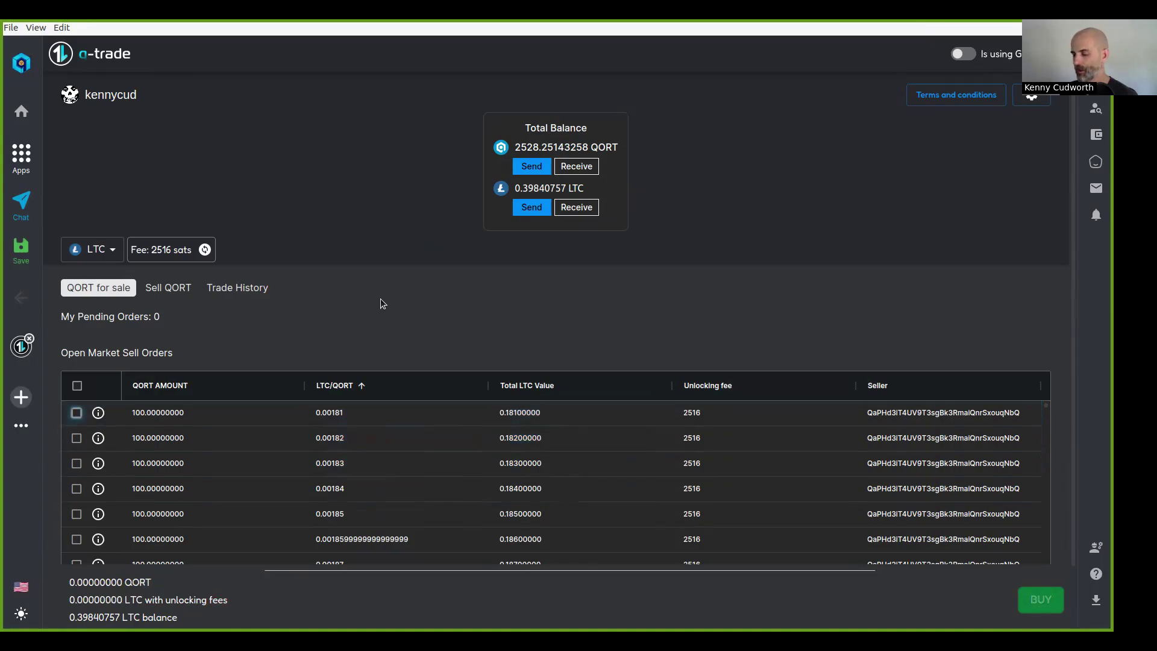